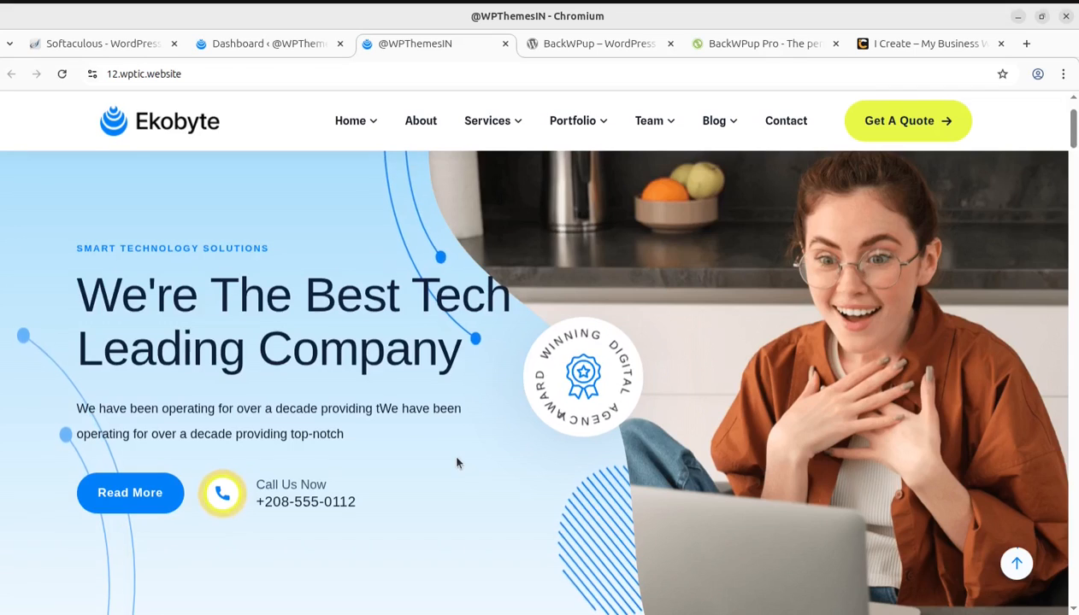
# Step: Look over the demo site's home page and examine the BackWPup plugin's description, requirements, ratings and Pro features on WordPress.org
pyautogui.scroll(-3, 456, 463)
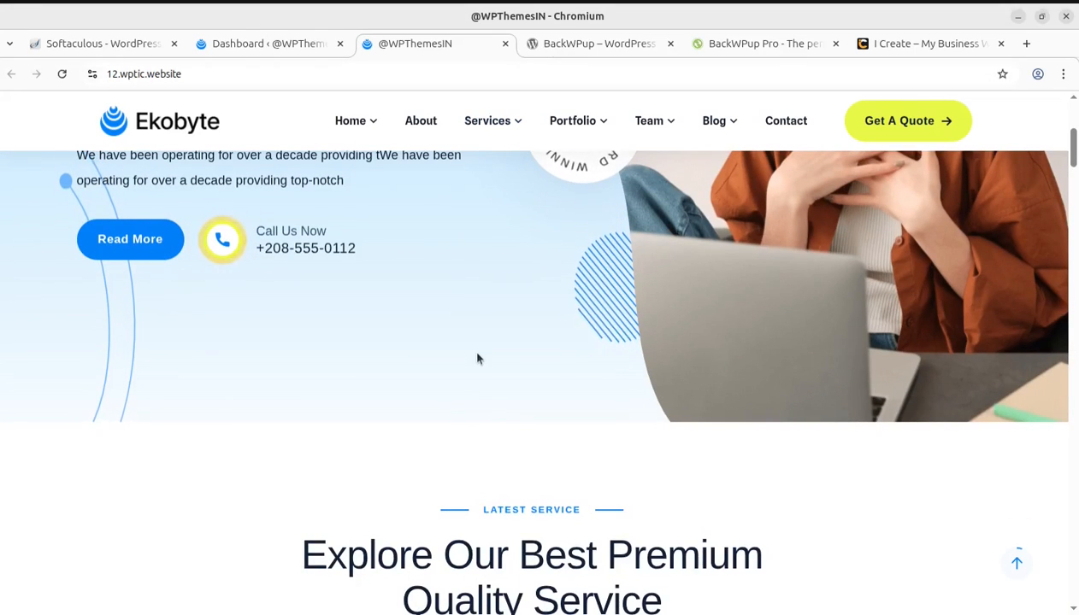
pyautogui.scroll(5, 477, 355)
pyautogui.click(556, 44)
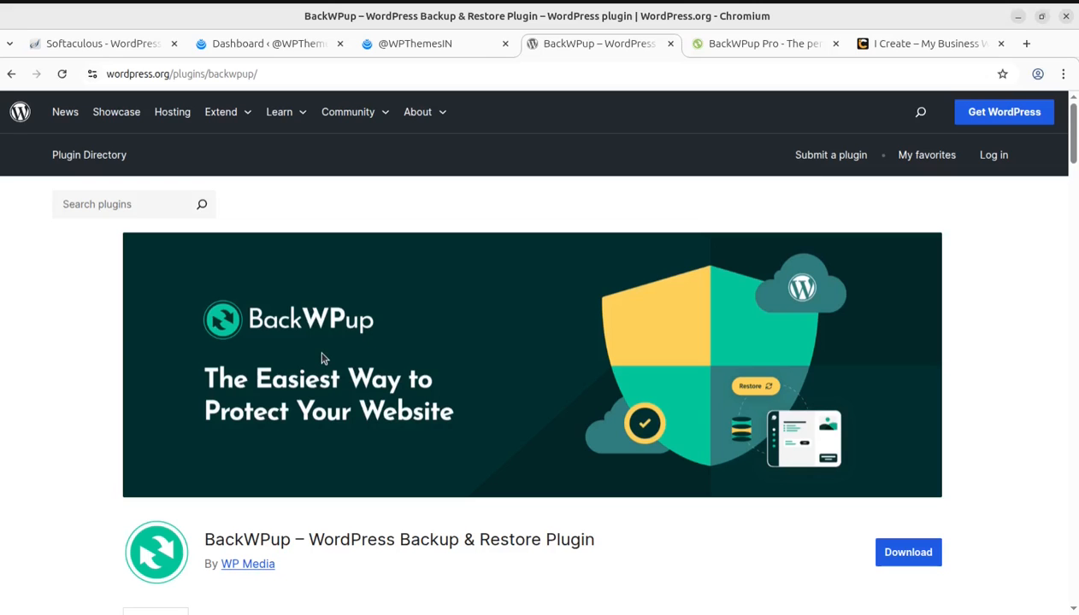
pyautogui.scroll(-4, 477, 402)
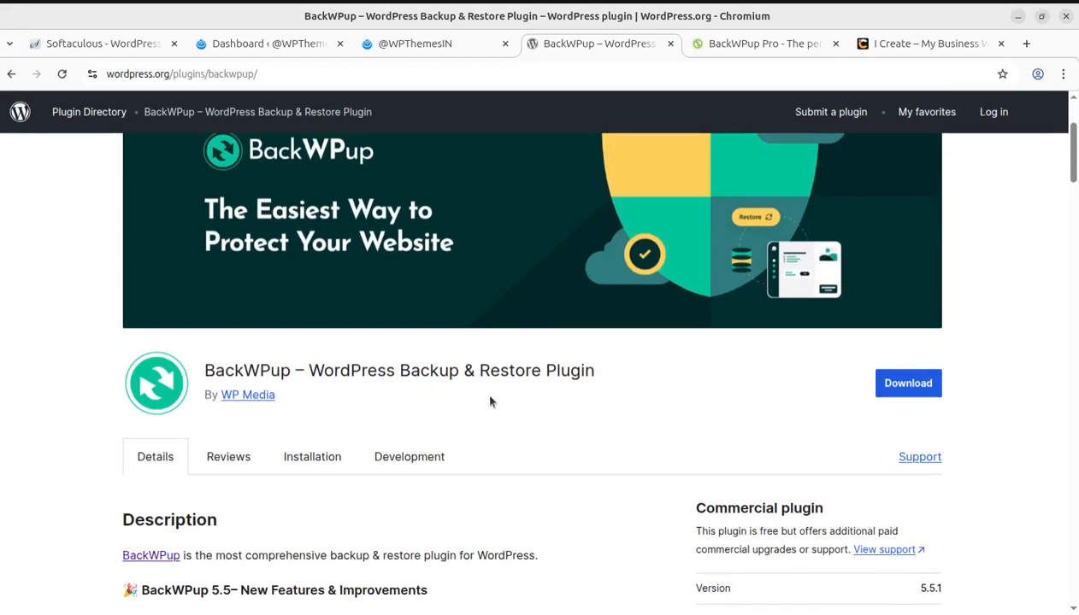
pyautogui.scroll(-1, 550, 429)
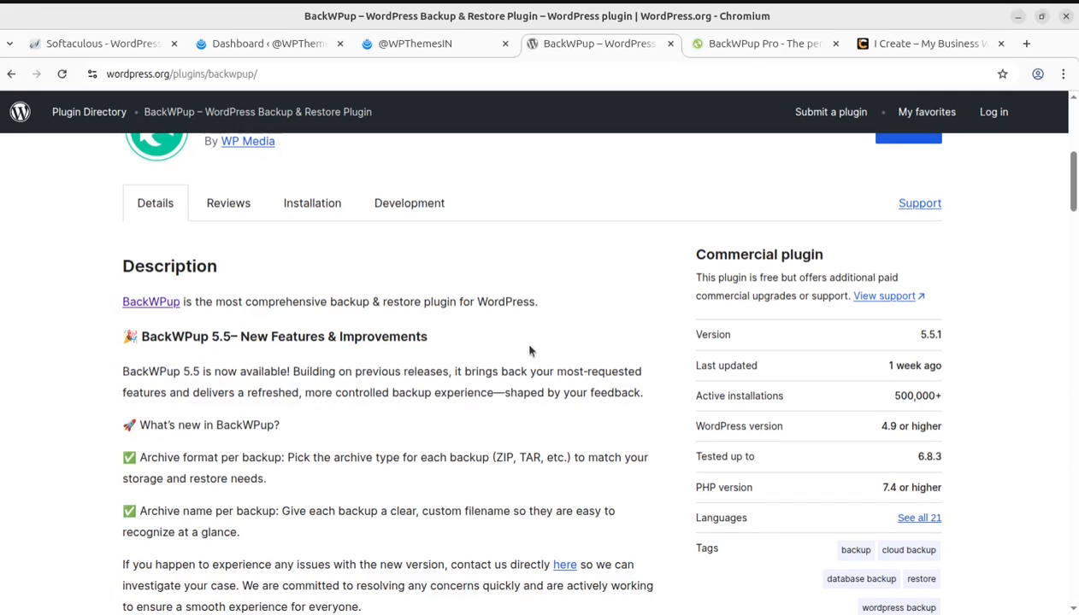
pyautogui.scroll(-7, 529, 350)
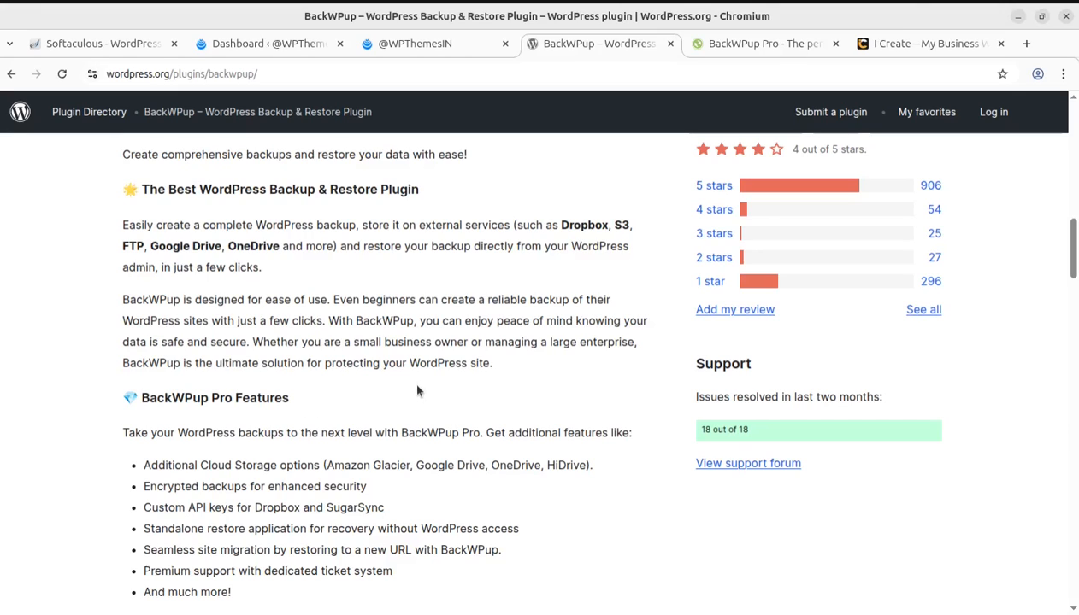
pyautogui.scroll(6, 399, 417)
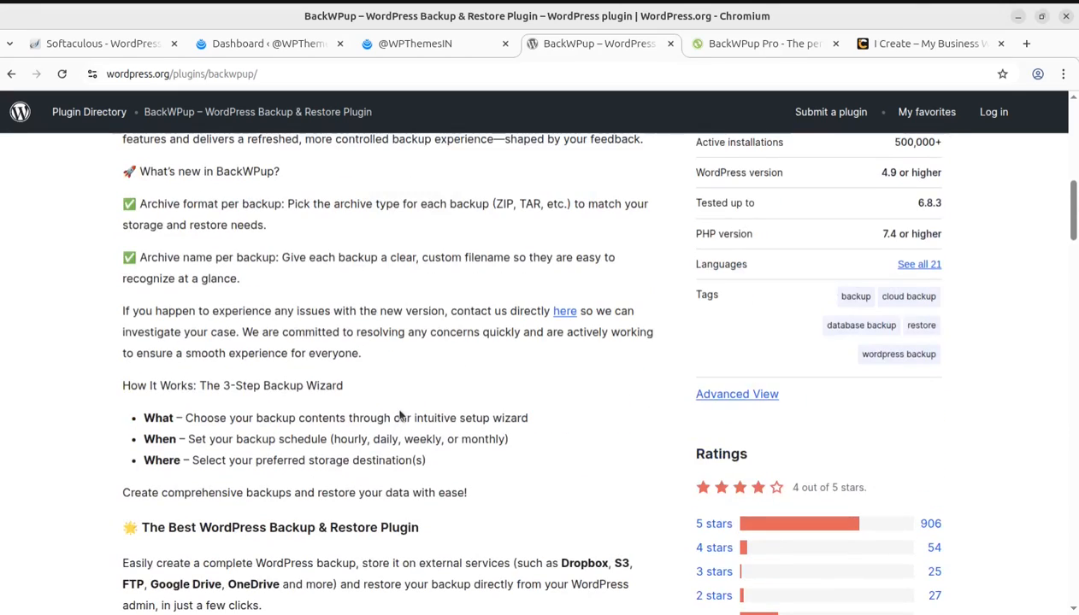
pyautogui.scroll(2, 399, 416)
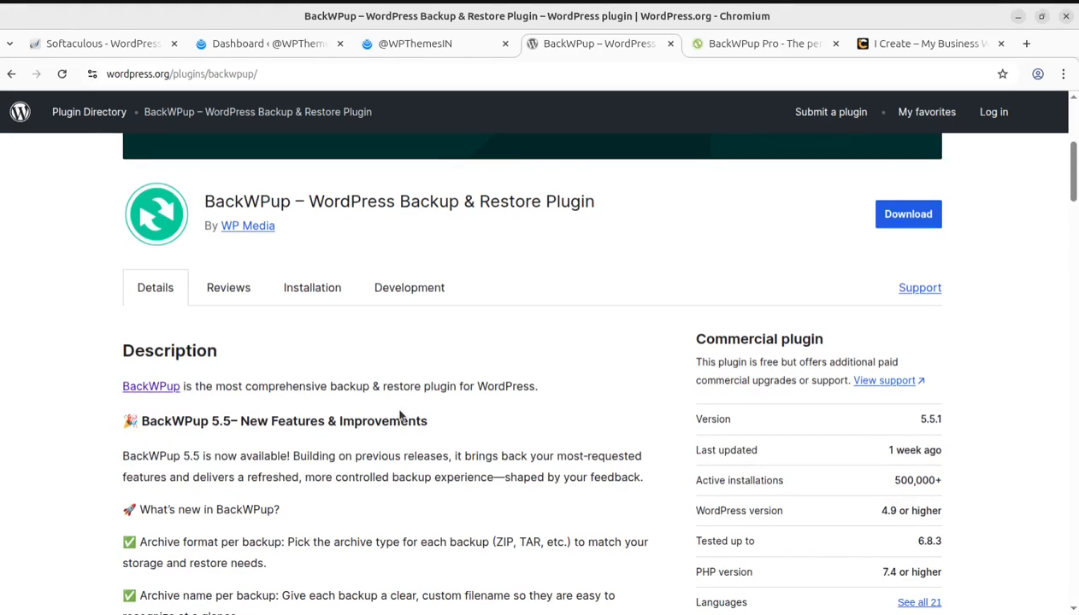
pyautogui.scroll(1, 399, 416)
pyautogui.scroll(1, 400, 416)
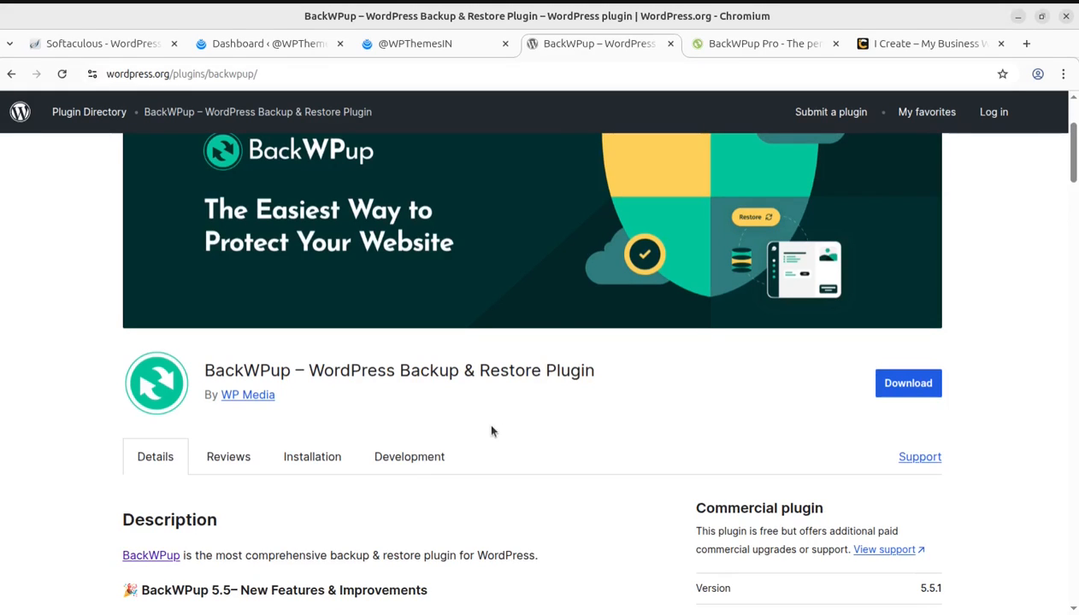
pyautogui.scroll(1, 492, 432)
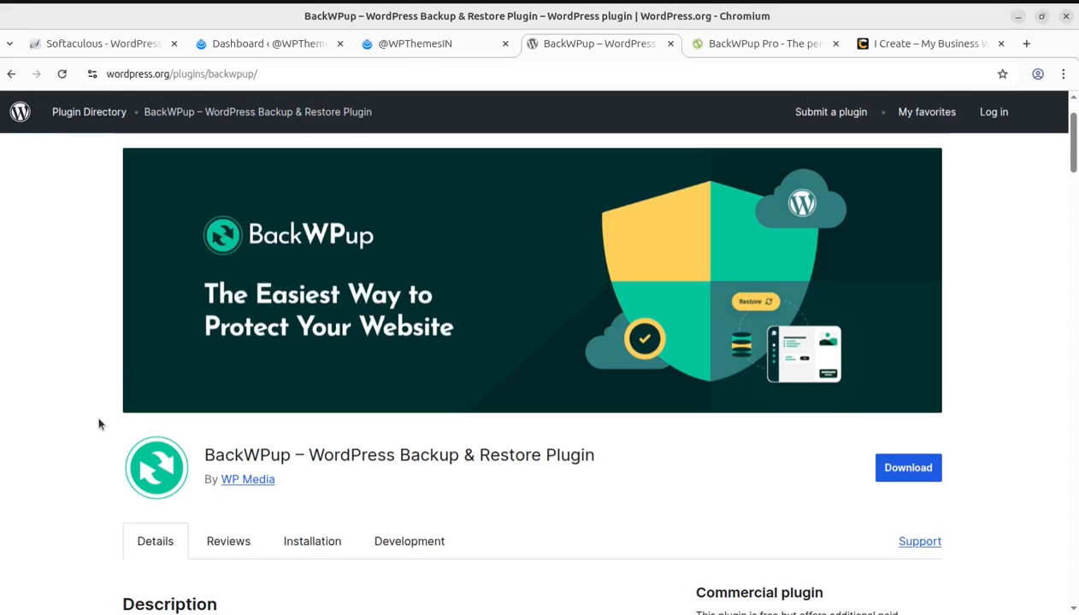
# Step: View the i-Create website and its support chat, closing the chat and returning to the demo site's home page
pyautogui.click(906, 47)
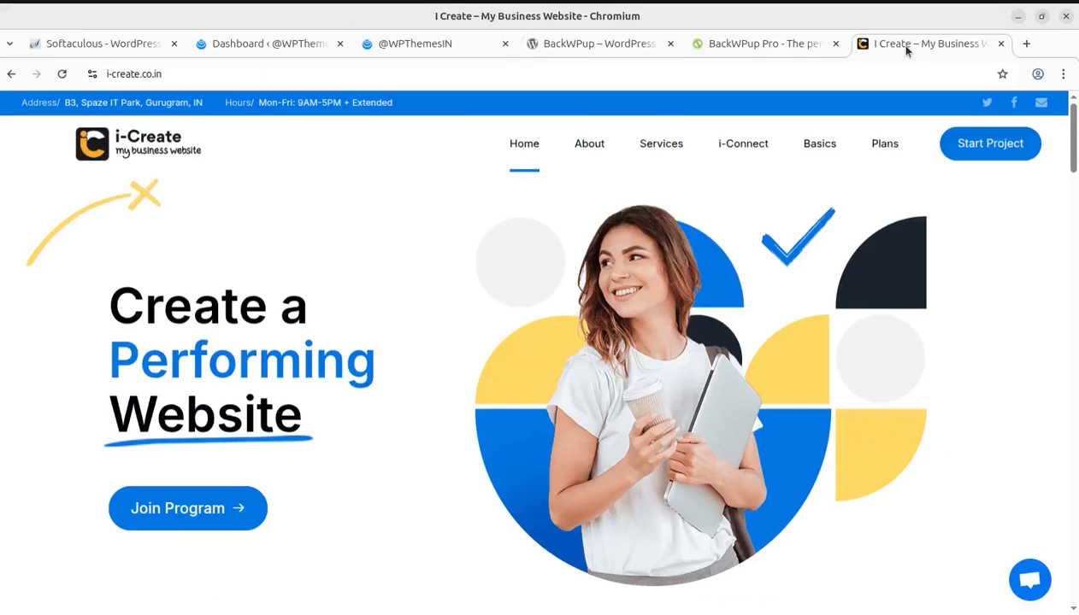
pyautogui.click(1032, 594)
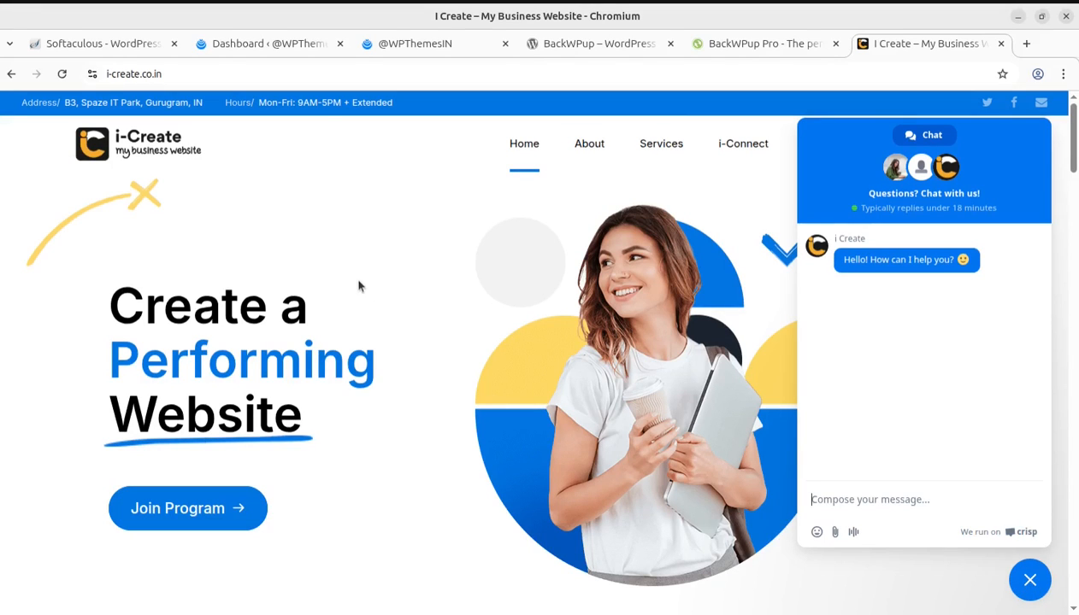
pyautogui.click(1031, 584)
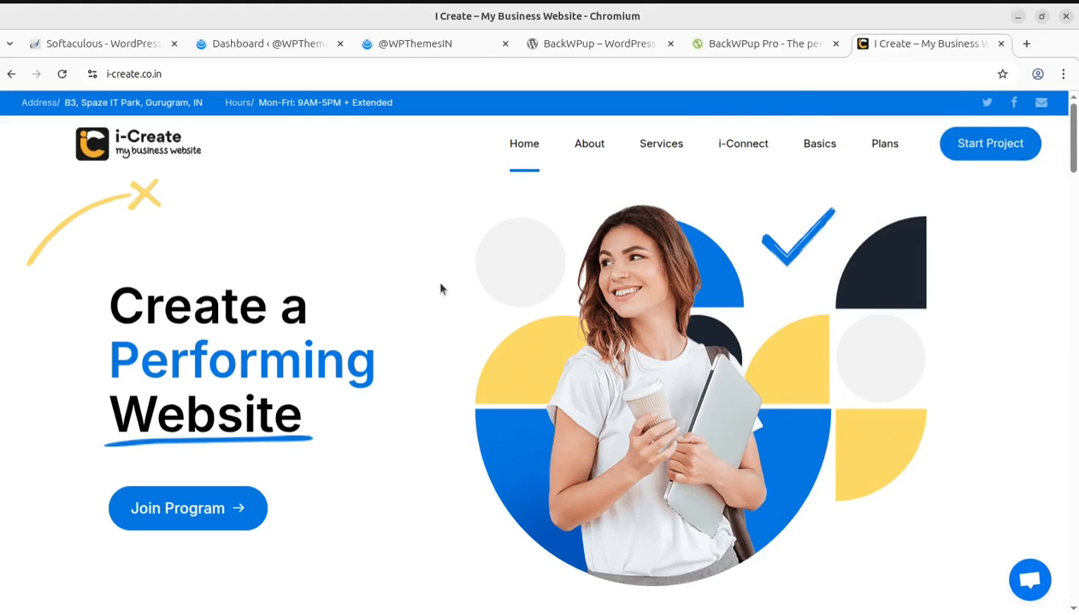
pyautogui.click(446, 43)
pyautogui.scroll(3, 418, 207)
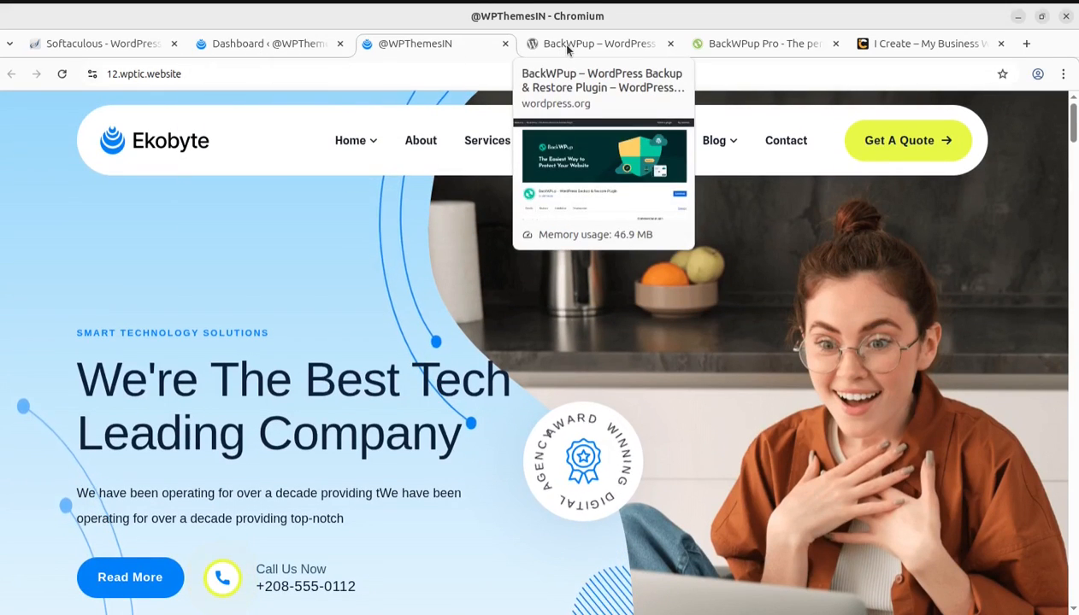
# Step: Copy the plugin name BackWPup from its WordPress.org page and return to the WordPress admin dashboard
pyautogui.click(558, 44)
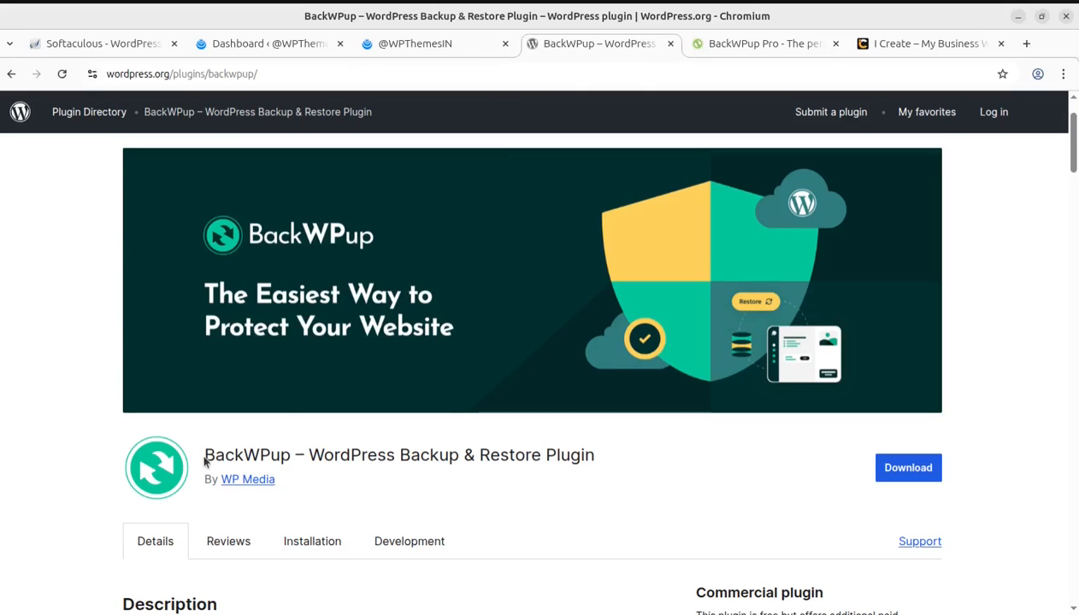
pyautogui.moveTo(206, 455); pyautogui.dragTo(286, 457)
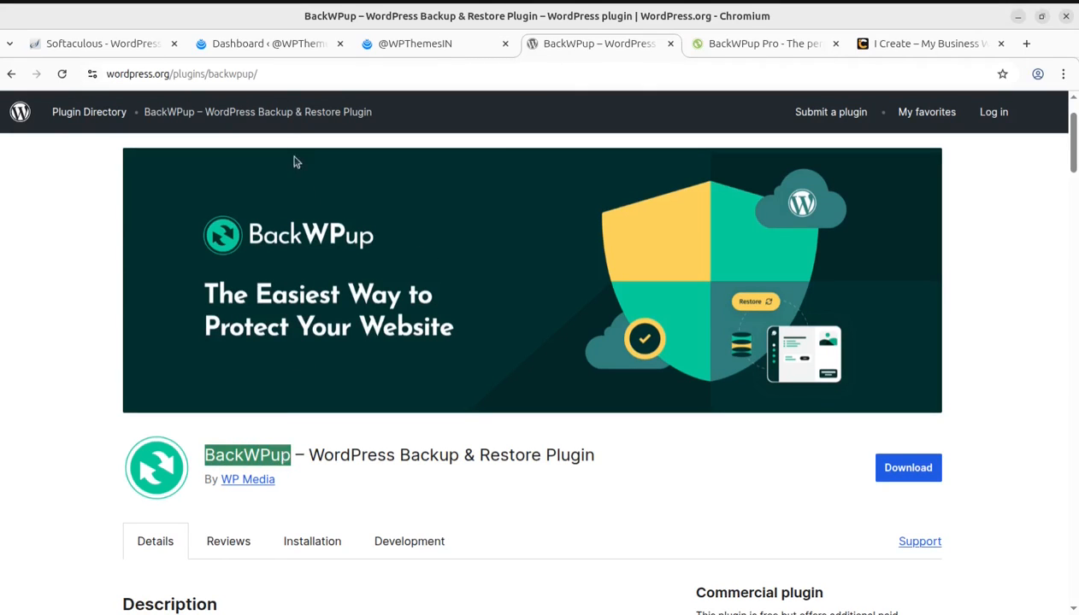
pyautogui.click(262, 43)
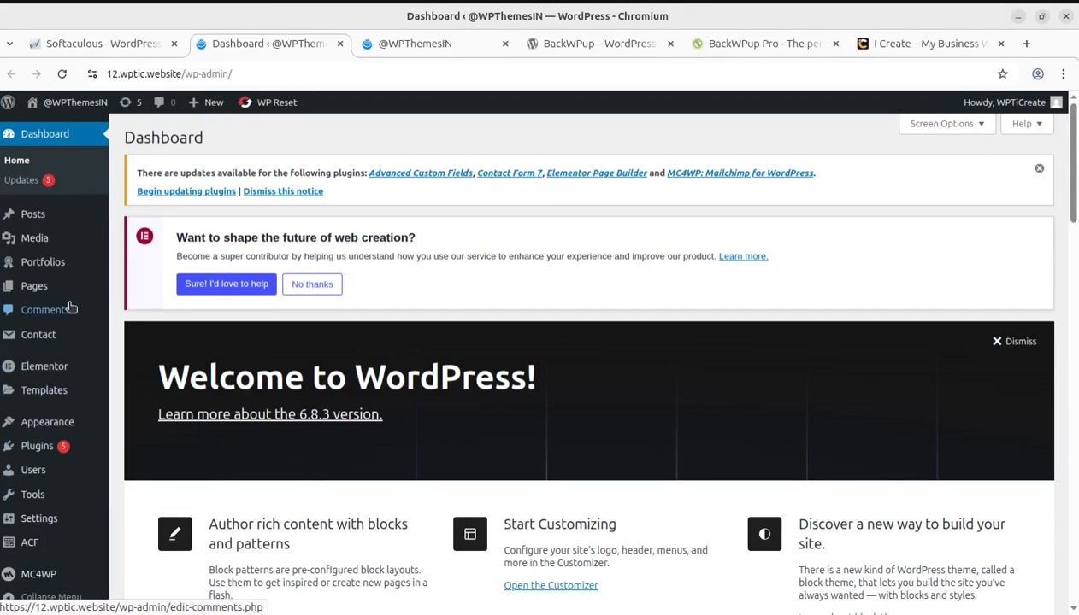
# Step: Open the installed plugins list, review the pending updates and update WP Reset PRO to version 6.18
pyautogui.click(38, 448)
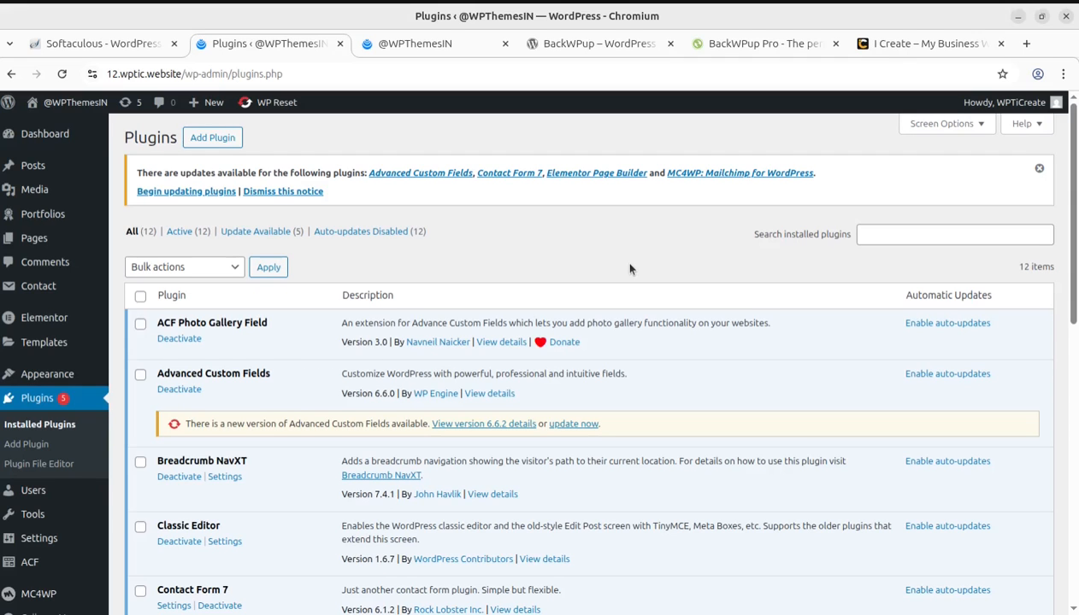
pyautogui.scroll(-5, 629, 269)
pyautogui.scroll(-3, 624, 386)
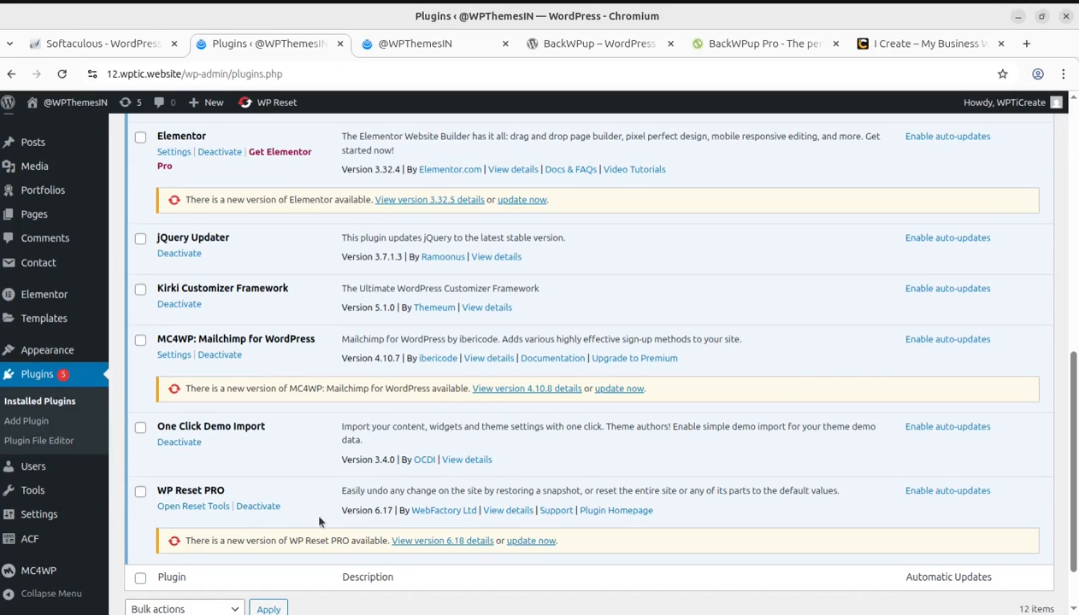
pyautogui.click(530, 541)
pyautogui.scroll(5, 445, 486)
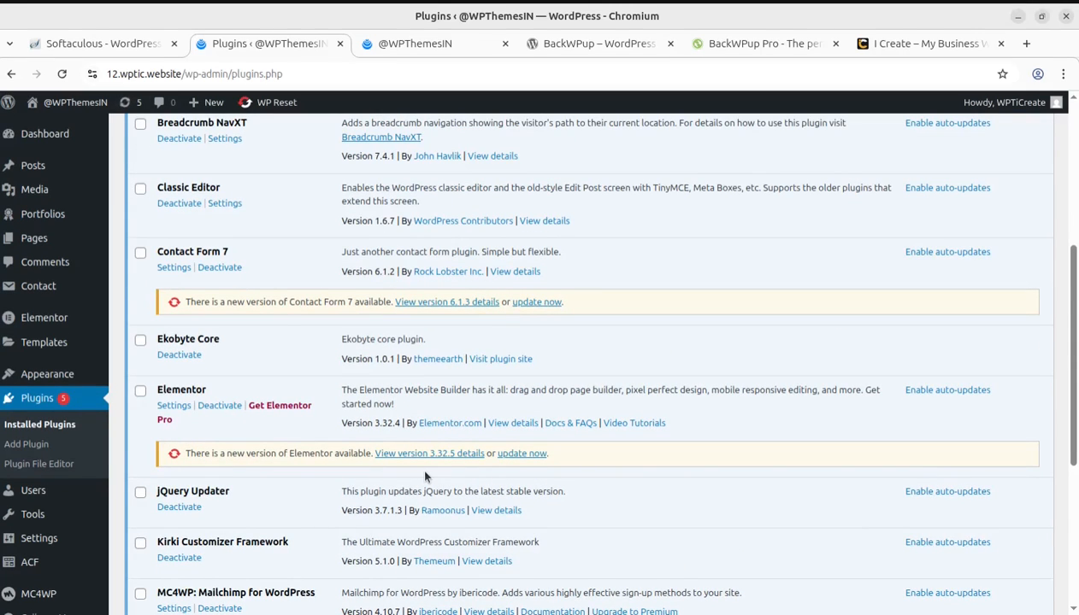
# Step: Switch to Softaculous and upgrade the outdated plugins of 12.wptic.website, including Advanced Custom Fields, Contact Form 7, Elementor and MC4WP
pyautogui.click(106, 45)
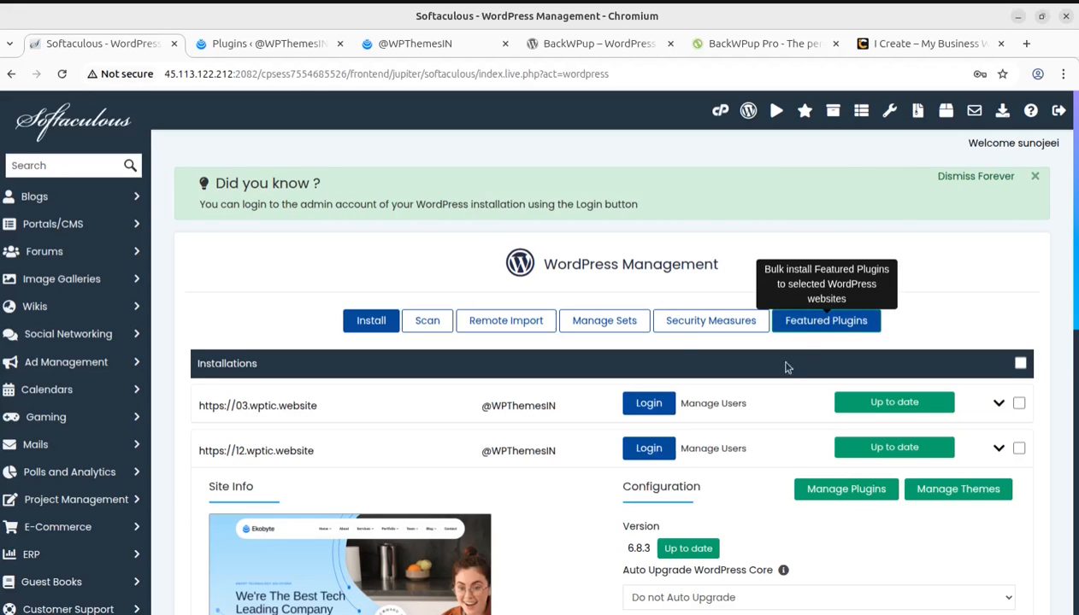
pyautogui.scroll(-2, 769, 376)
pyautogui.click(815, 408)
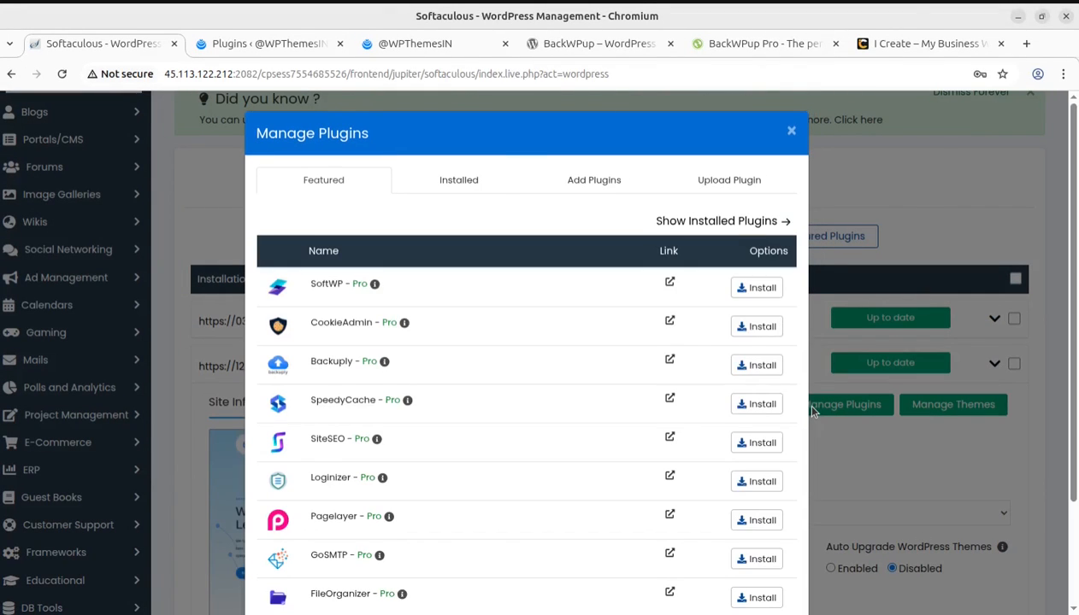
pyautogui.click(455, 188)
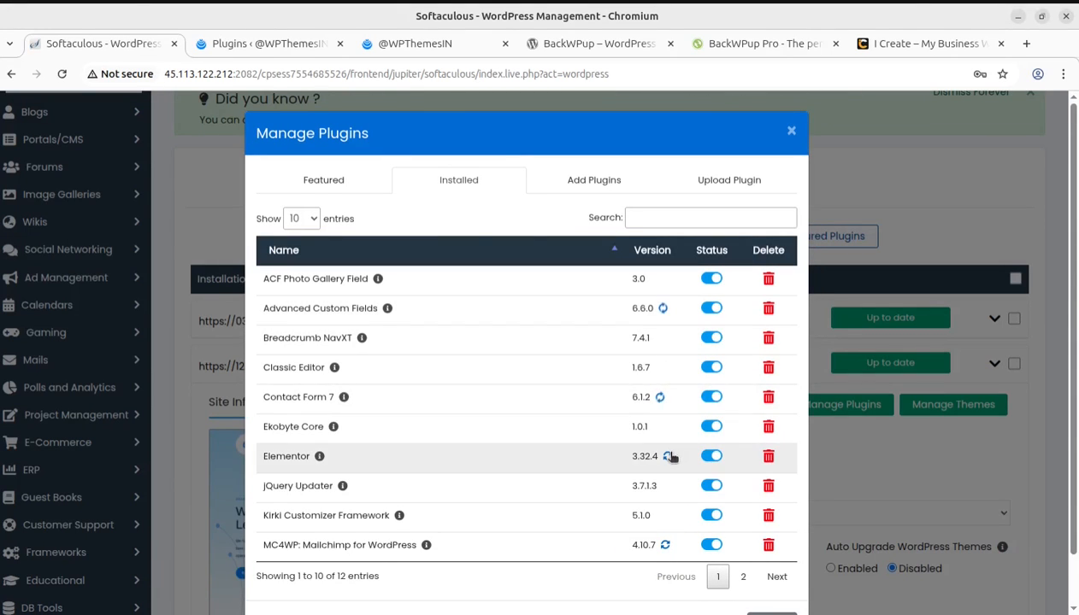
pyautogui.click(735, 581)
pyautogui.click(722, 342)
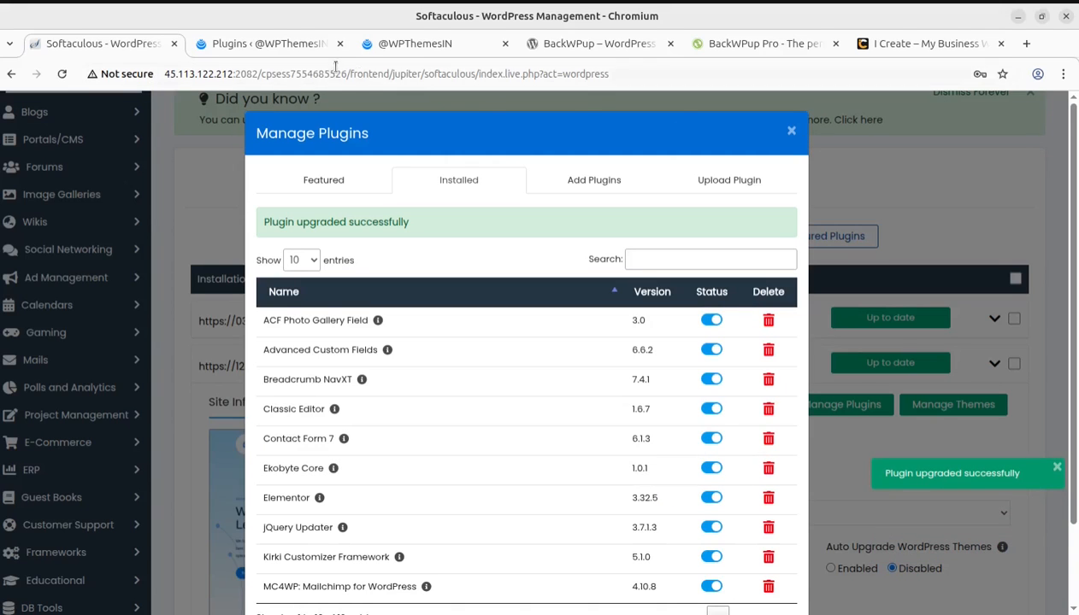
pyautogui.click(791, 131)
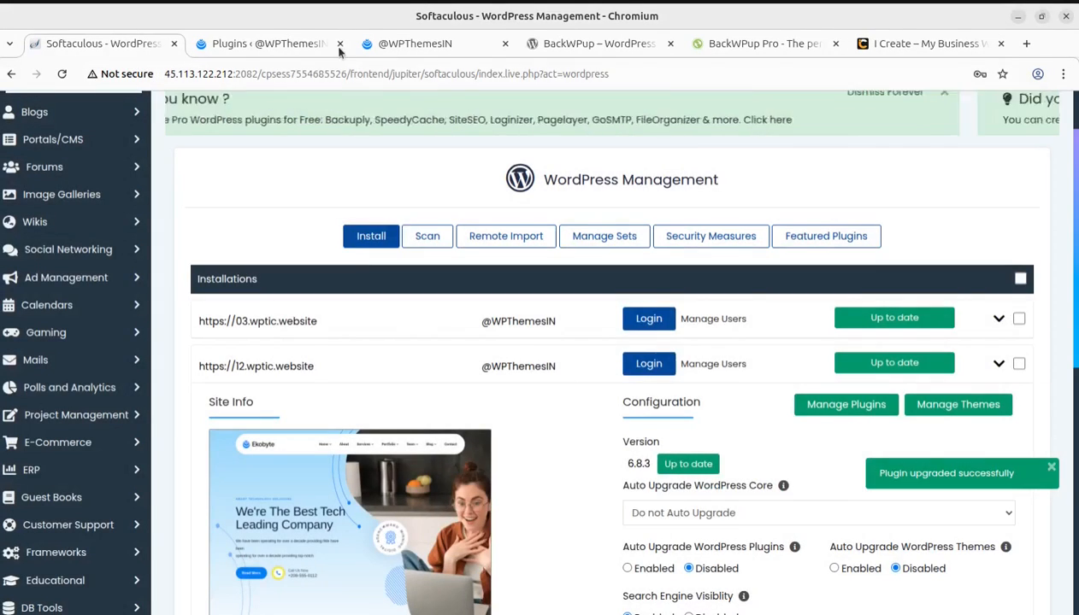
# Step: Reload the installed plugins list in WordPress and check the plugins' versions and remaining update notices
pyautogui.click(338, 52)
pyautogui.click(62, 74)
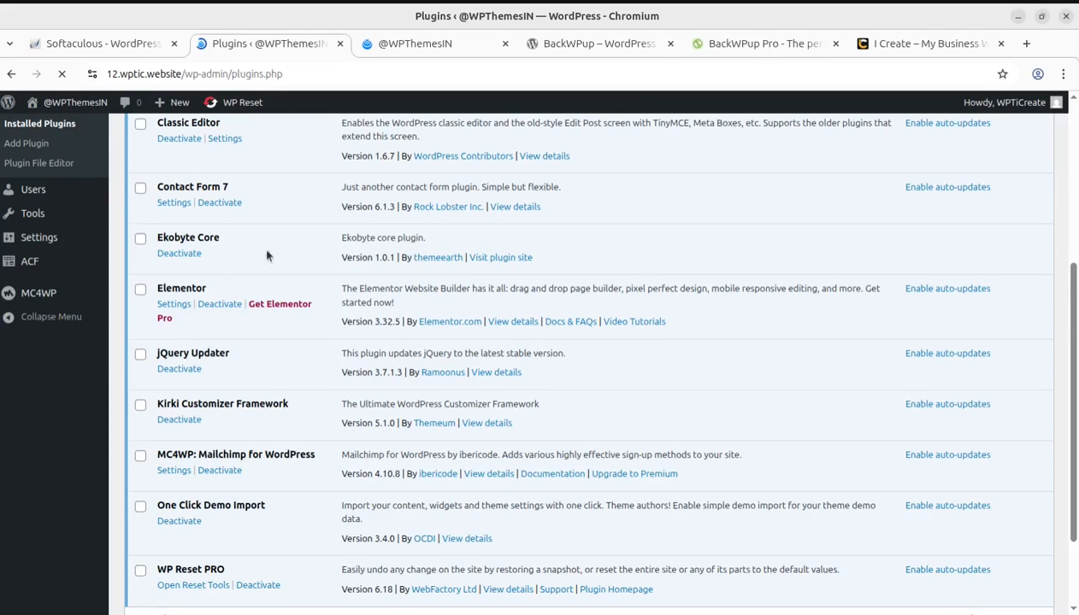
pyautogui.scroll(-3, 264, 384)
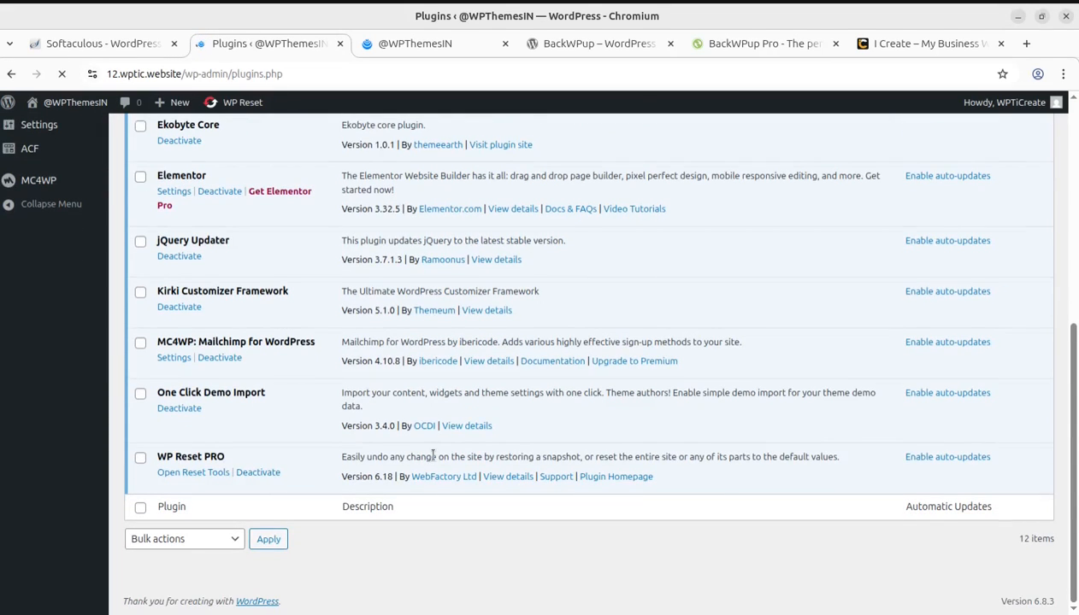
# Step: Search the plugin directory for BackWPup, then install and activate BackWPup – WordPress Backup & Restore Plugin
pyautogui.scroll(5, 434, 455)
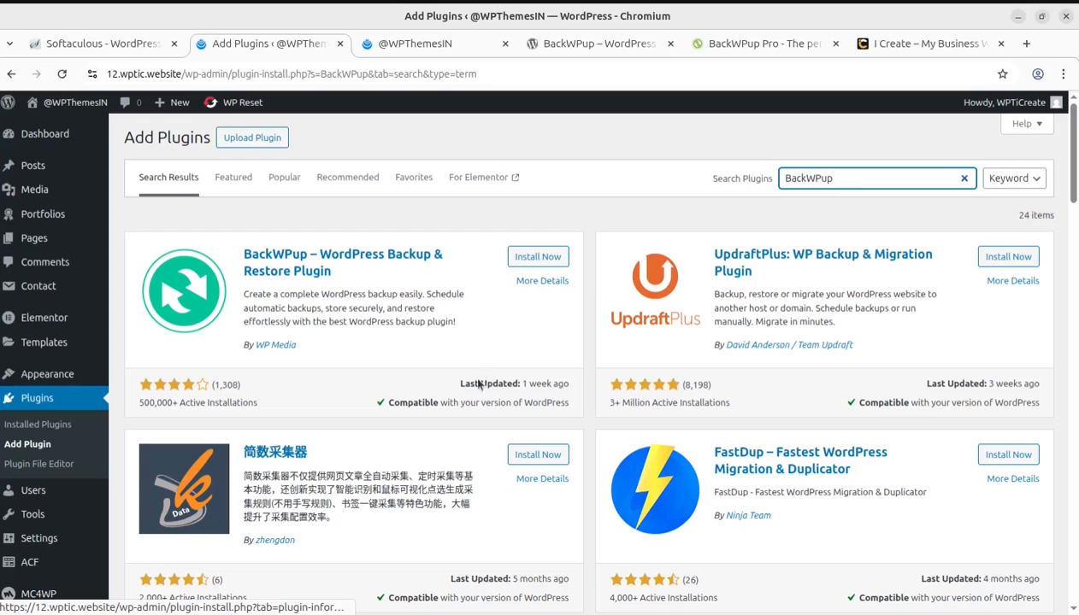
pyautogui.click(532, 258)
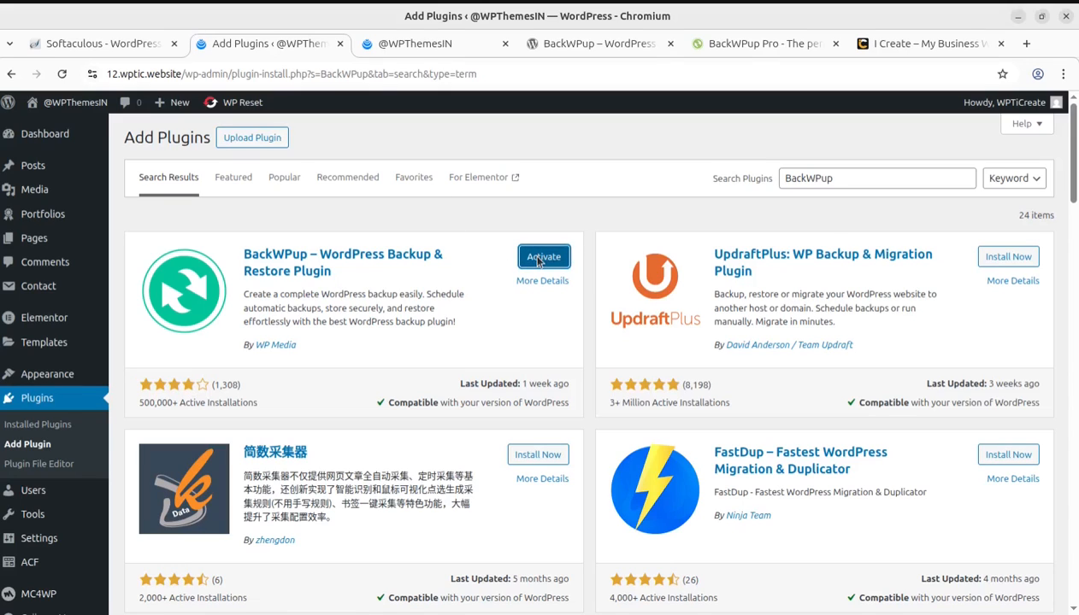
pyautogui.click(538, 260)
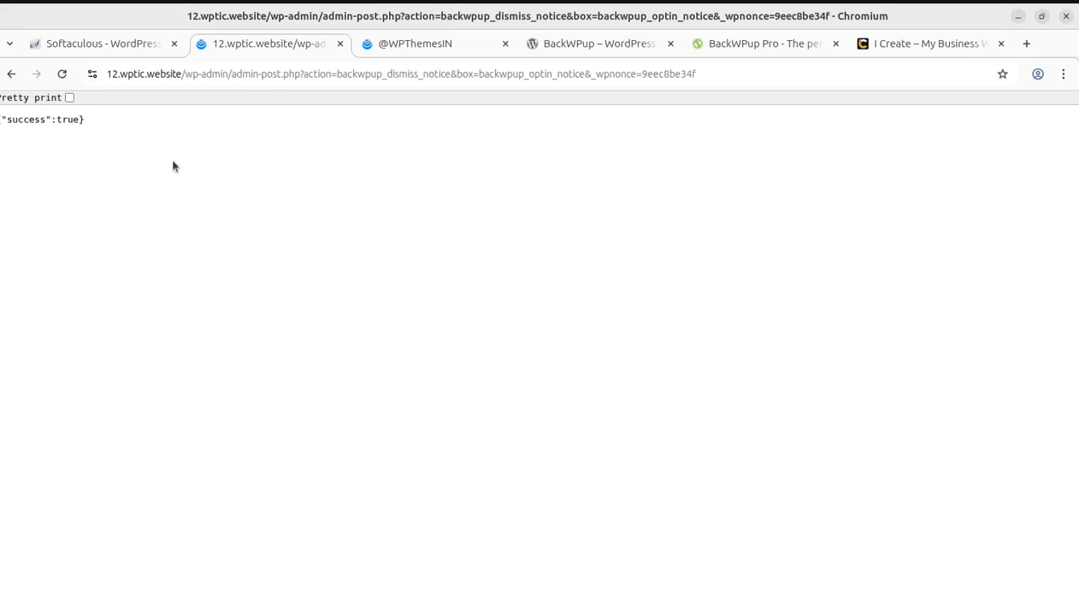
# Step: Return to the BackWPup onboarding and examine the advanced Files settings, including the content selector and backup exclusions
pyautogui.click(10, 74)
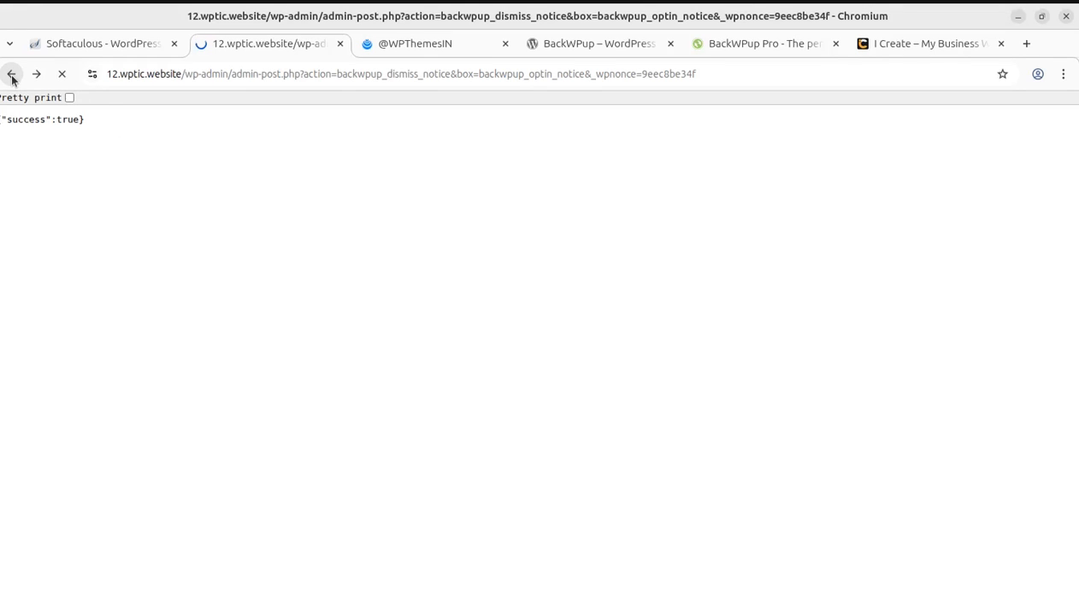
pyautogui.scroll(-3, 643, 408)
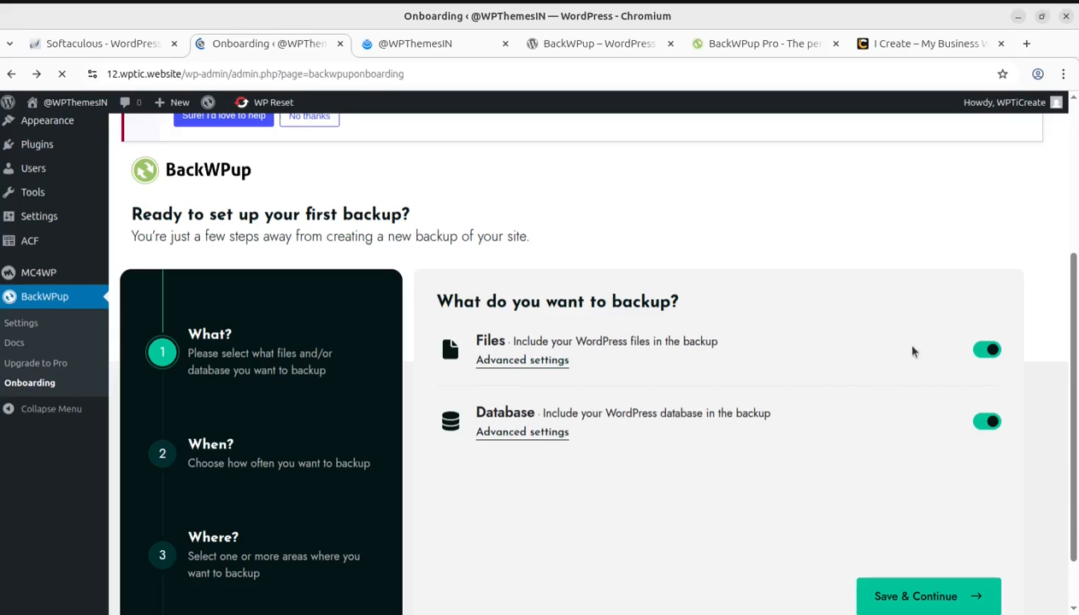
pyautogui.click(516, 360)
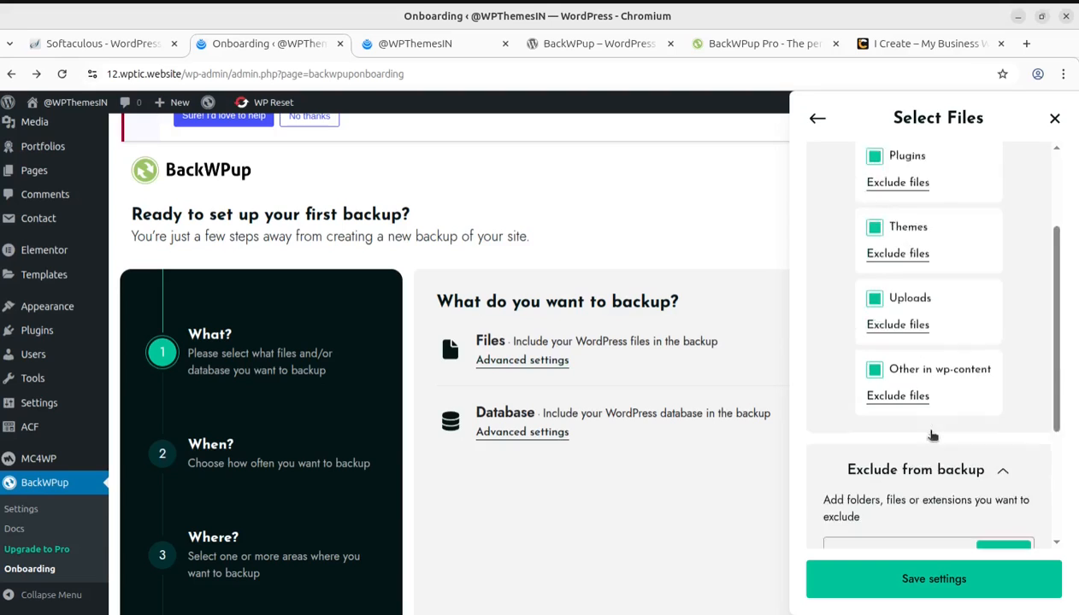
pyautogui.scroll(-2, 919, 430)
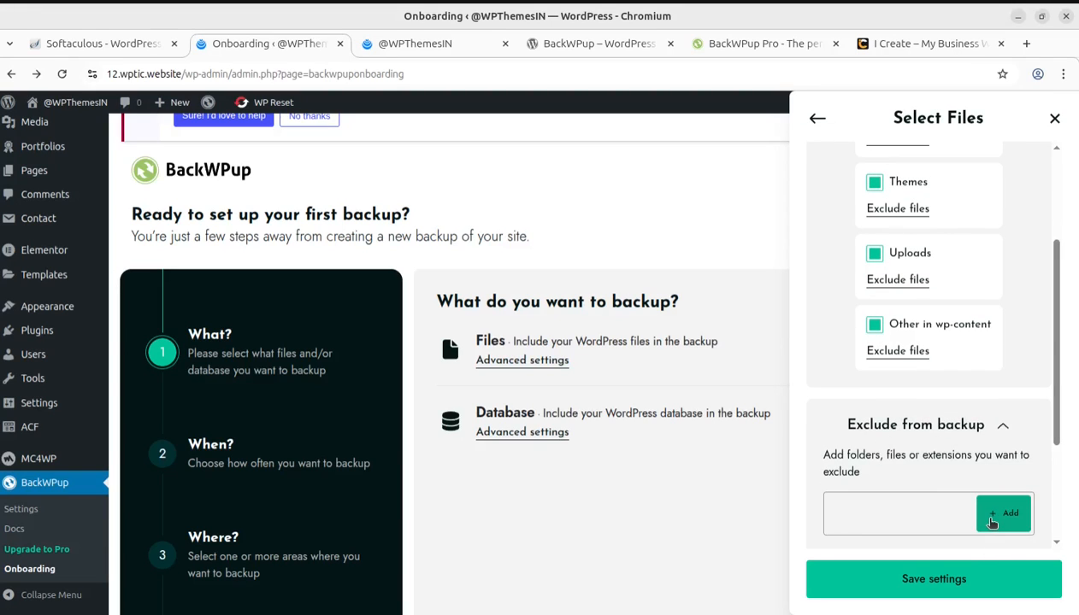
pyautogui.scroll(3, 989, 517)
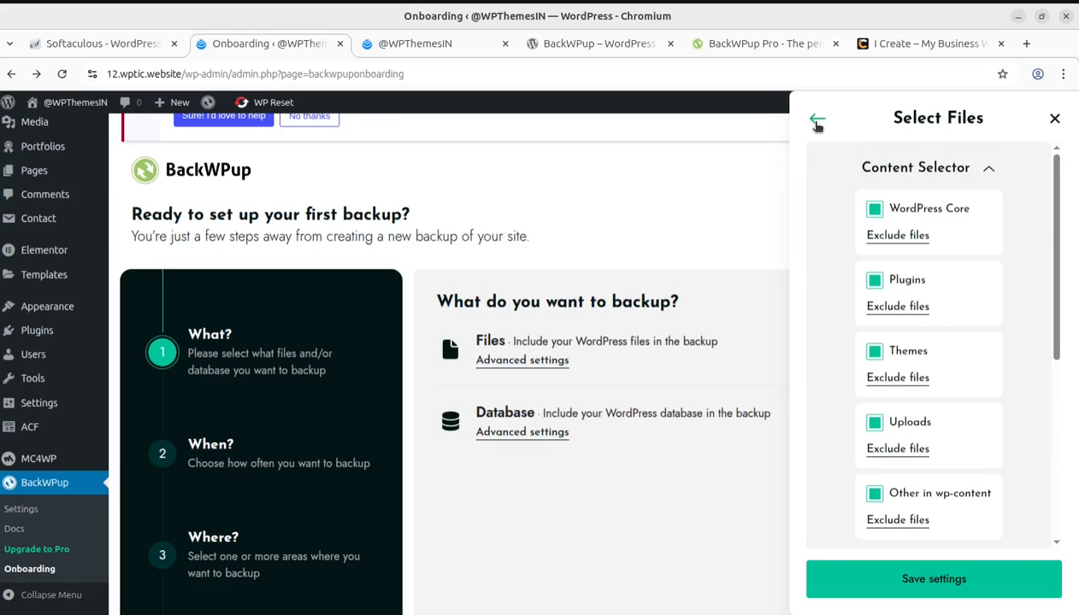
pyautogui.click(1054, 121)
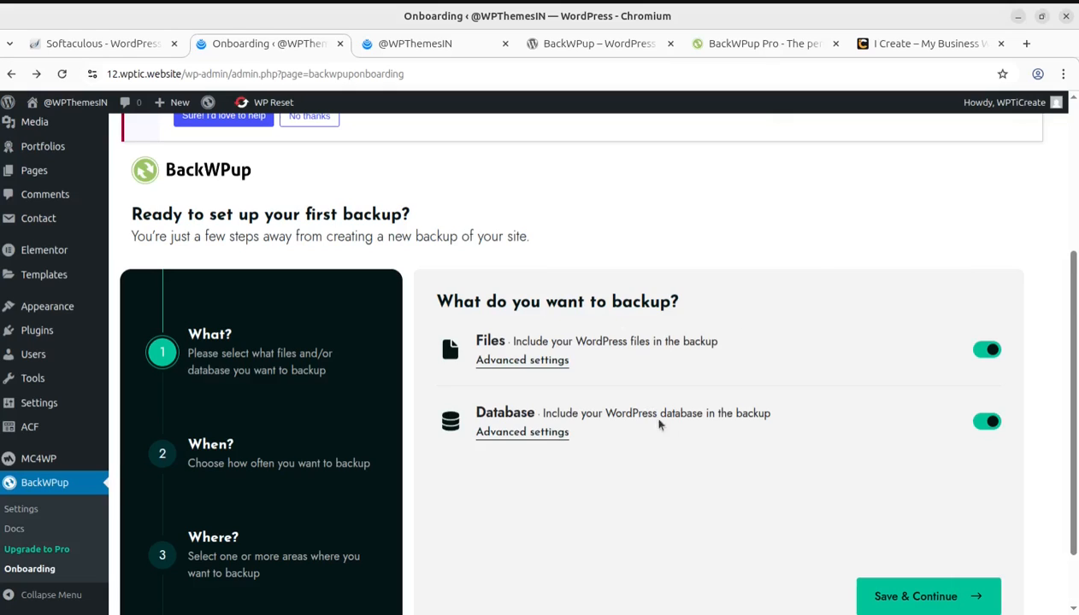
# Step: Keep both the WordPress files and database included in the backup, then save the selection and continue to scheduling
pyautogui.click(987, 355)
pyautogui.click(987, 355)
pyautogui.scroll(-2, 897, 456)
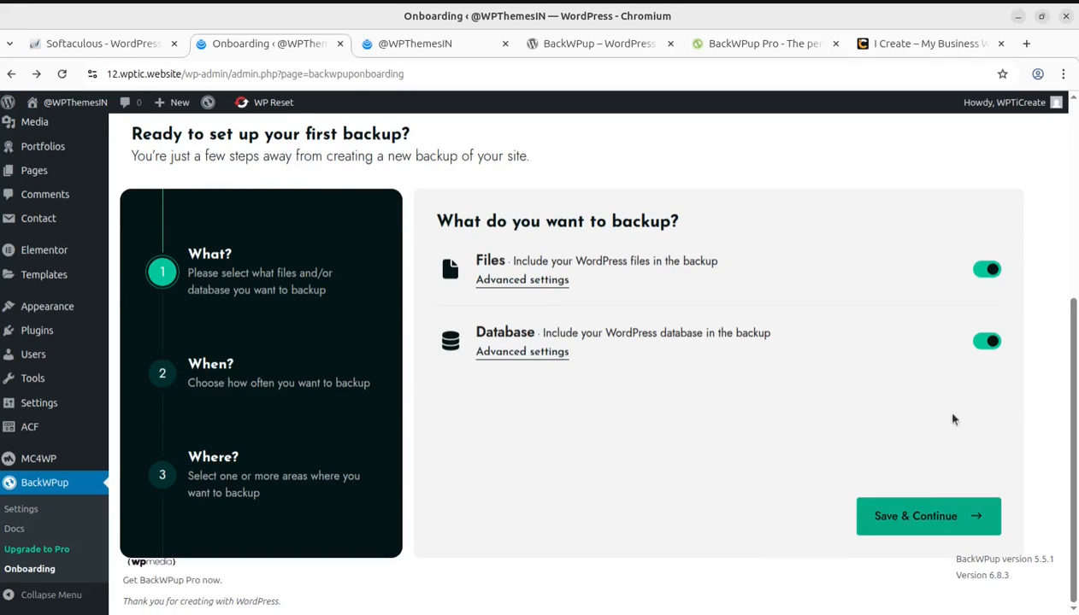
pyautogui.click(899, 518)
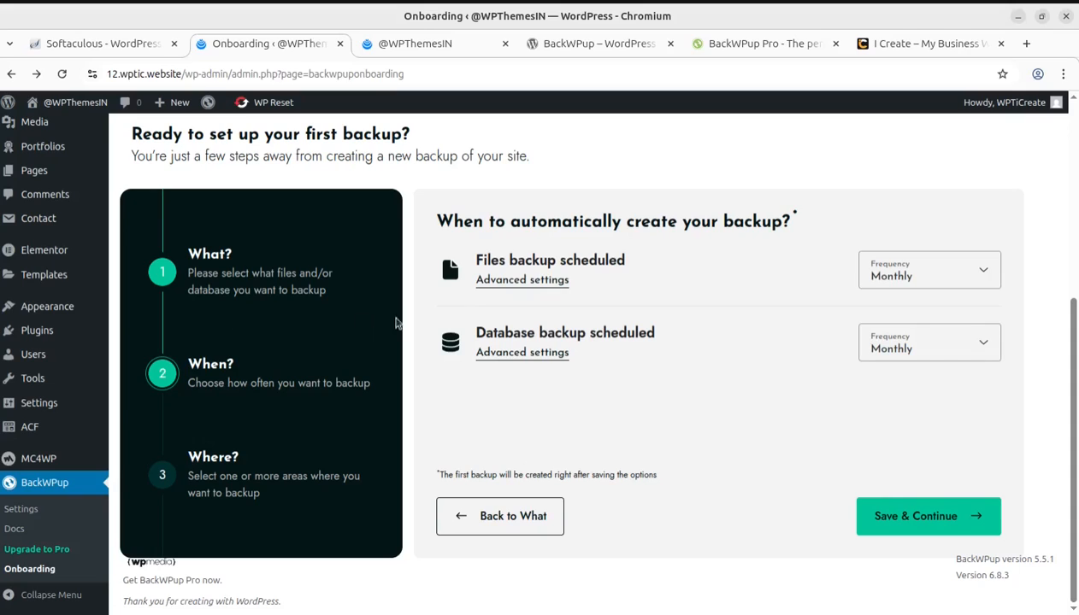
# Step: Schedule the files backup weekly and the database backup daily, then save and continue to the storage choice
pyautogui.click(939, 275)
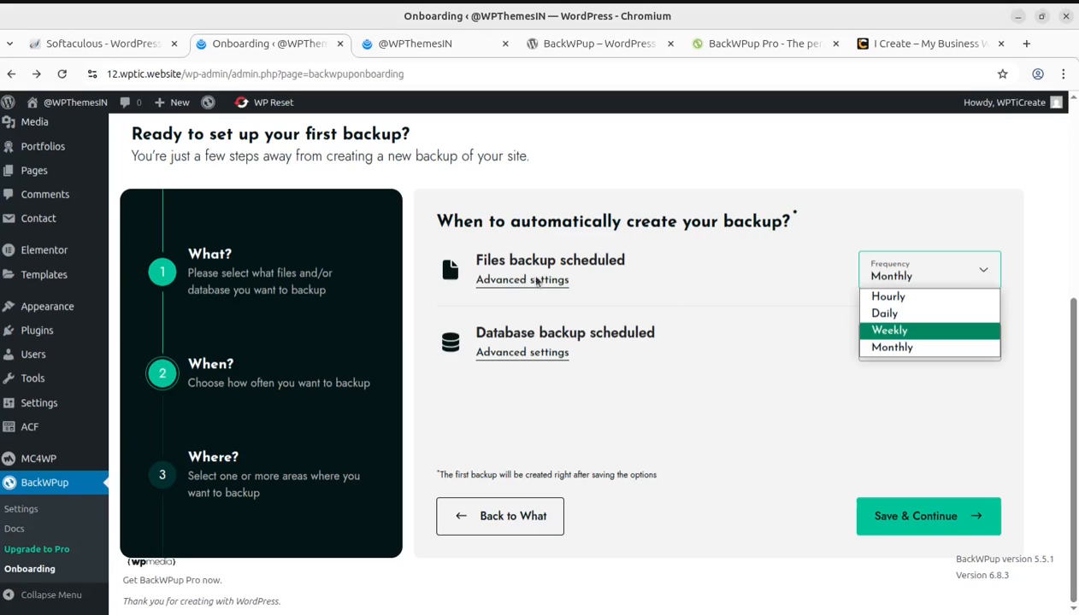
pyautogui.click(872, 331)
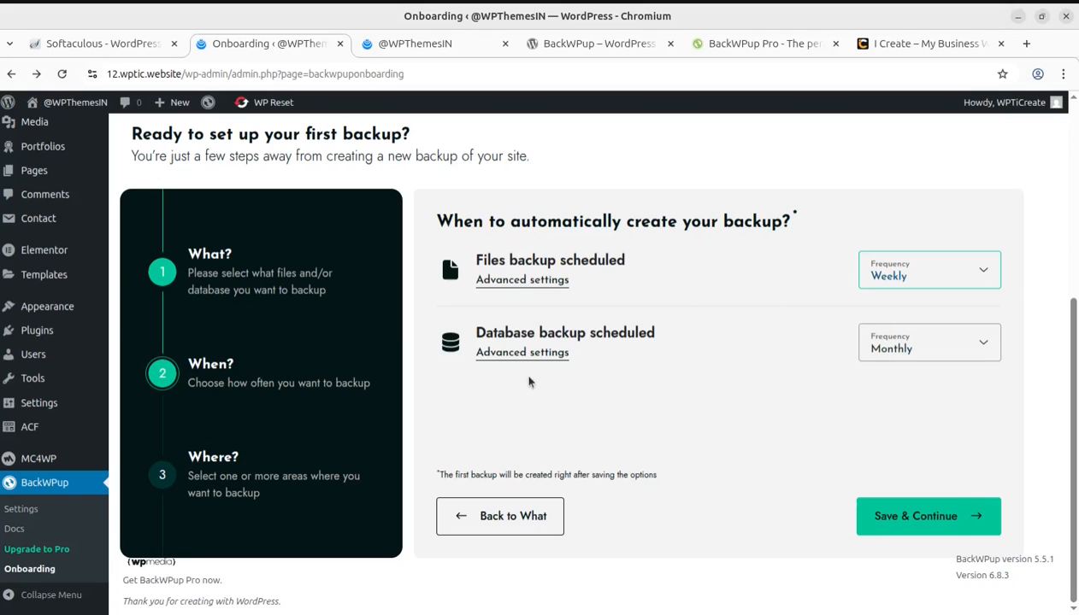
pyautogui.click(884, 349)
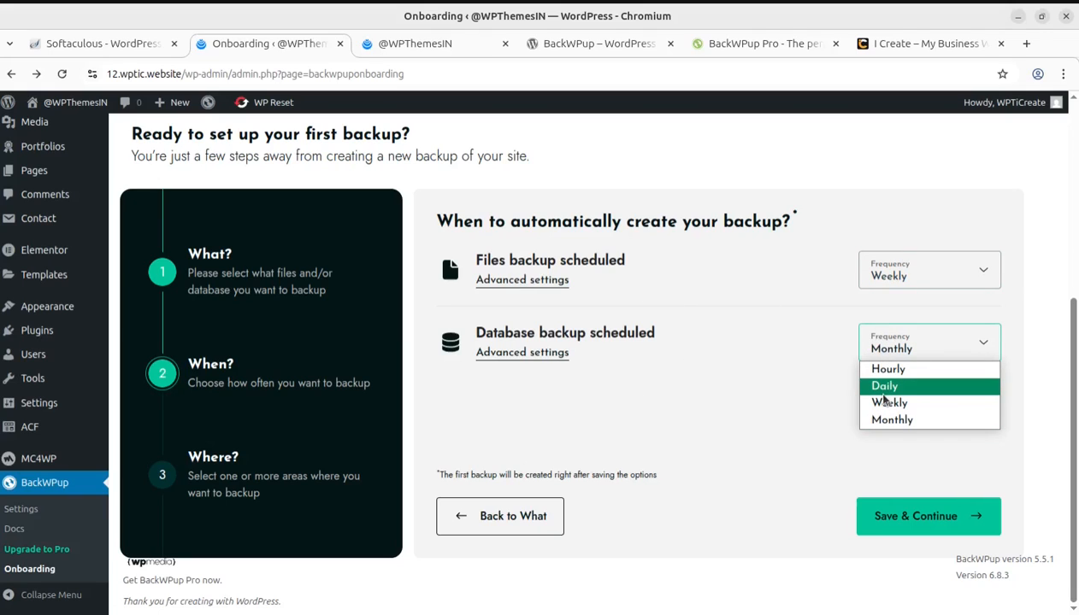
pyautogui.click(885, 388)
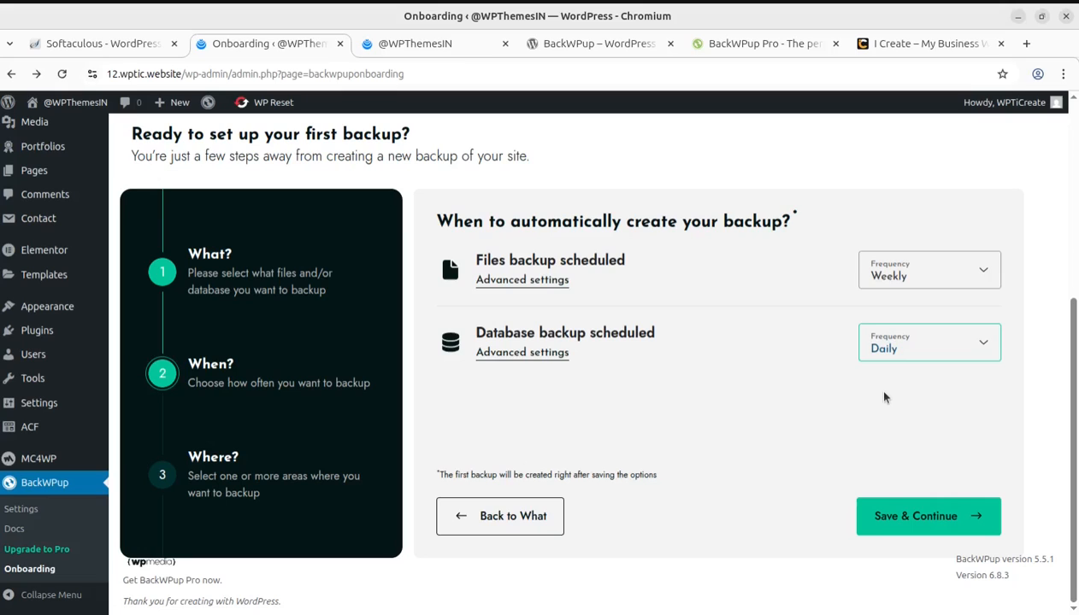
pyautogui.click(906, 535)
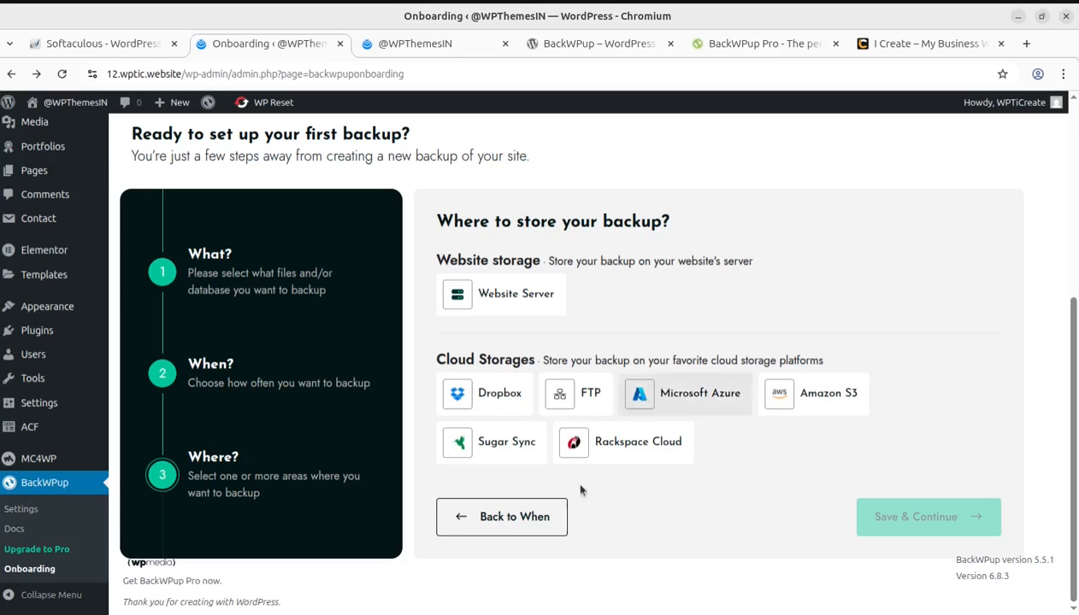
# Step: Set Website Server as the storage with the default backup folder and a maximum of 15 backups, then start the first backup
pyautogui.click(509, 297)
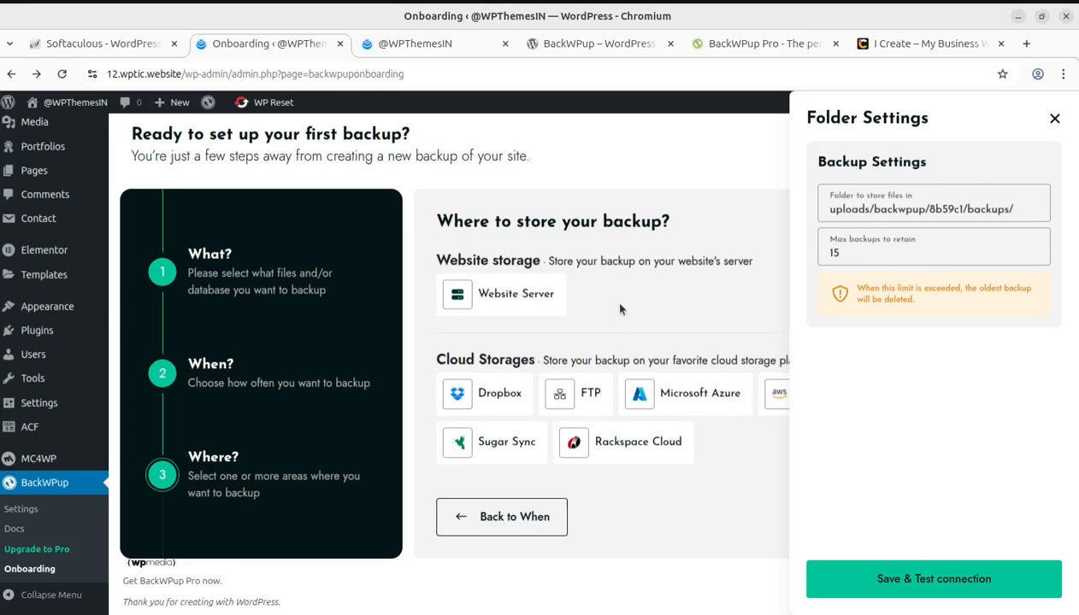
pyautogui.click(922, 590)
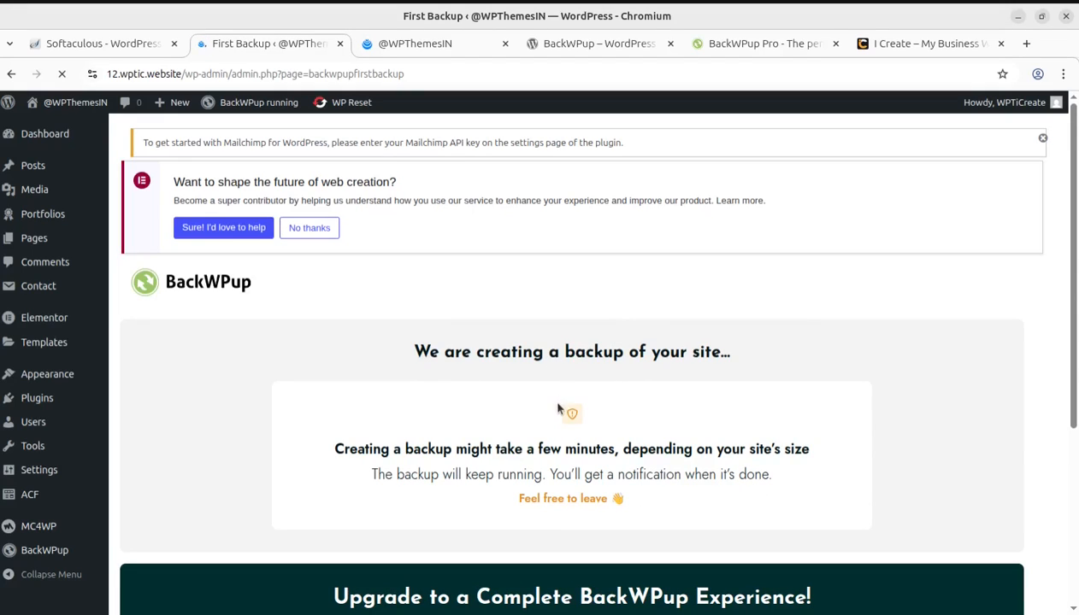
pyautogui.scroll(-5, 577, 415)
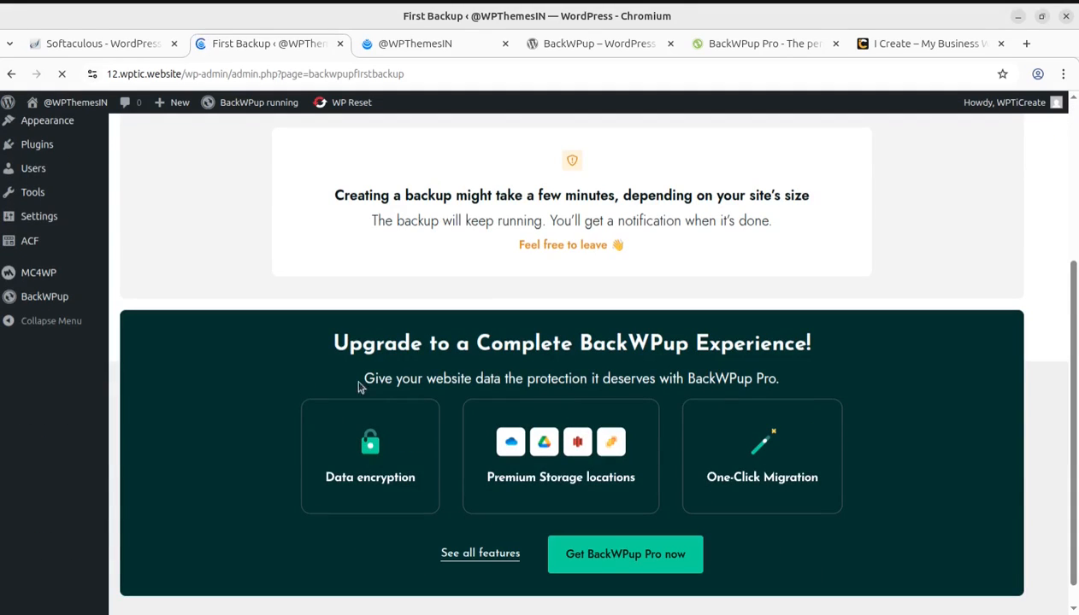
pyautogui.scroll(2, 376, 384)
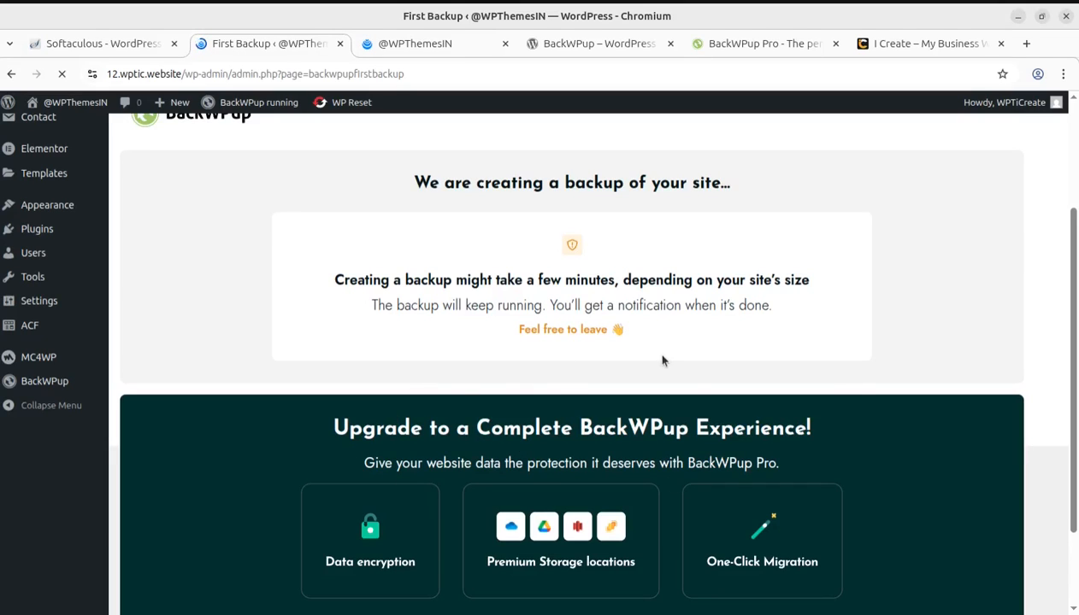
# Step: Examine the BackWPup Pro features on the WordPress.org plugin page and on backwpup.com while the backup runs
pyautogui.click(727, 45)
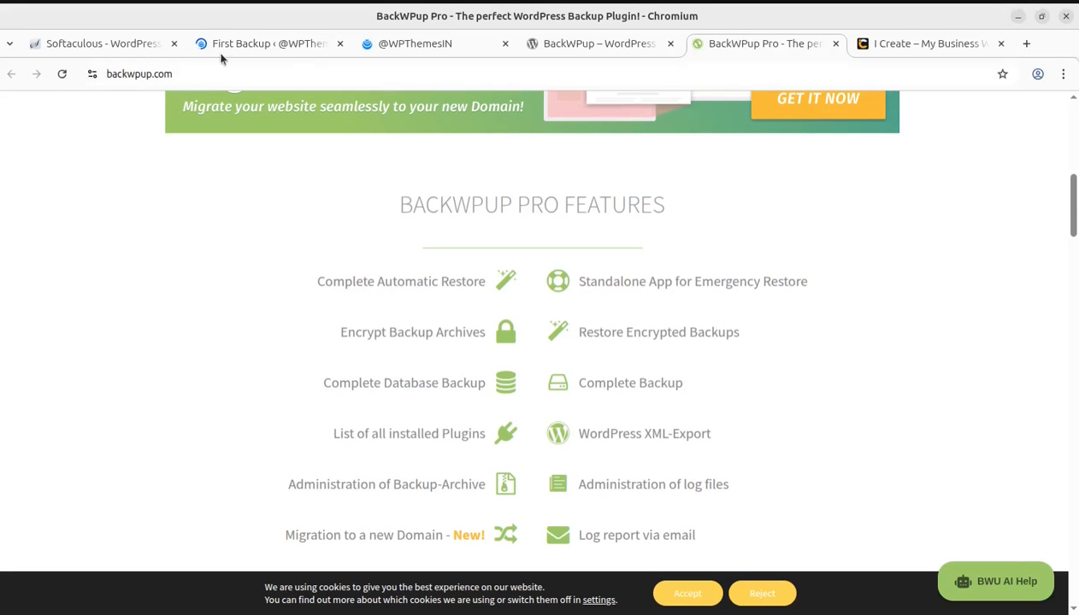
pyautogui.click(80, 46)
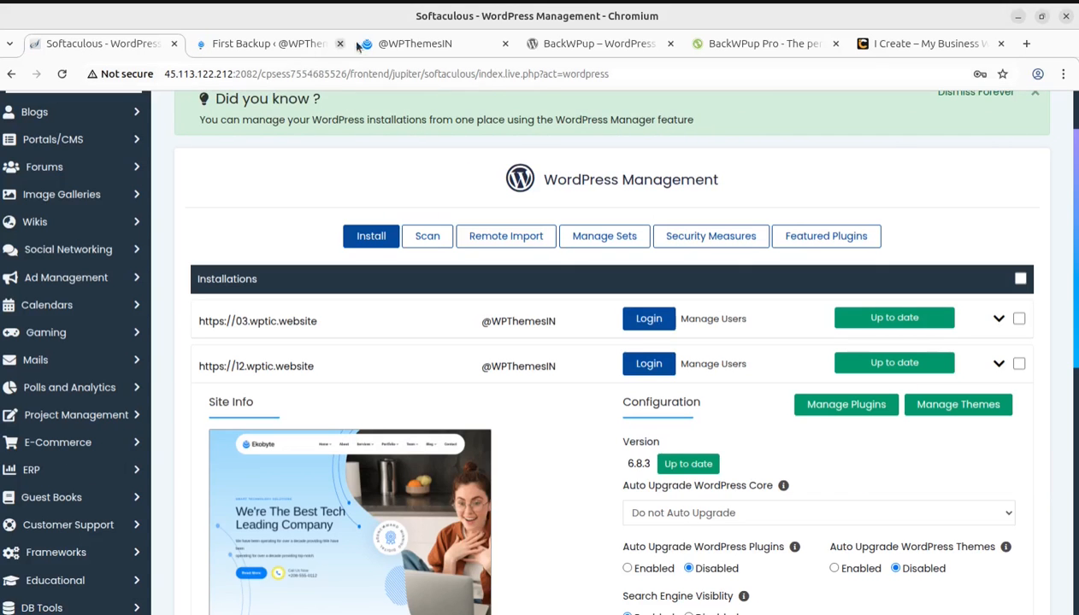
pyautogui.click(566, 44)
pyautogui.scroll(-12, 298, 385)
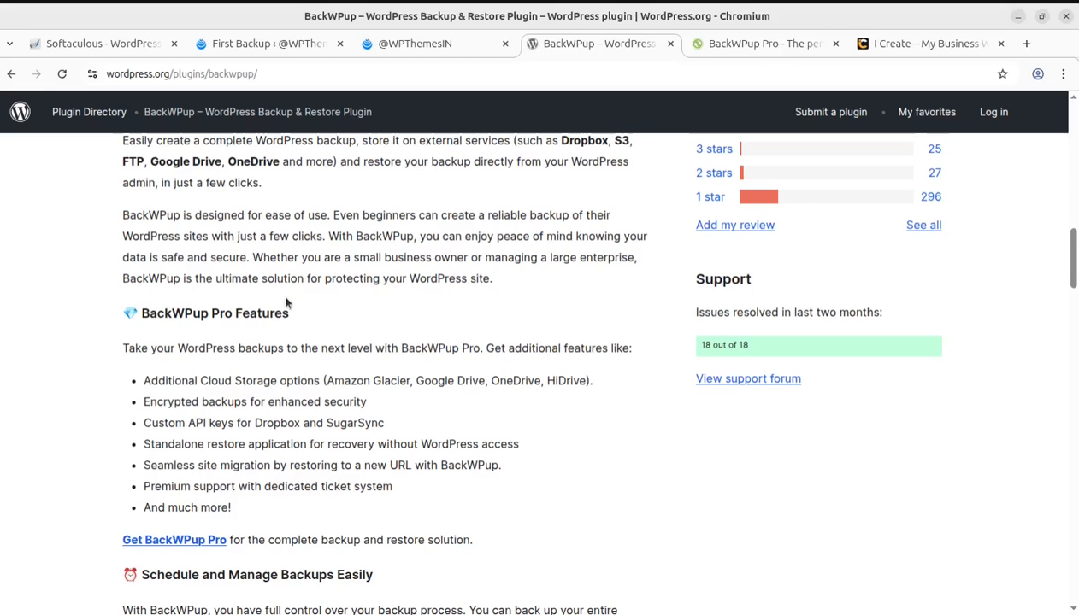
pyautogui.click(724, 50)
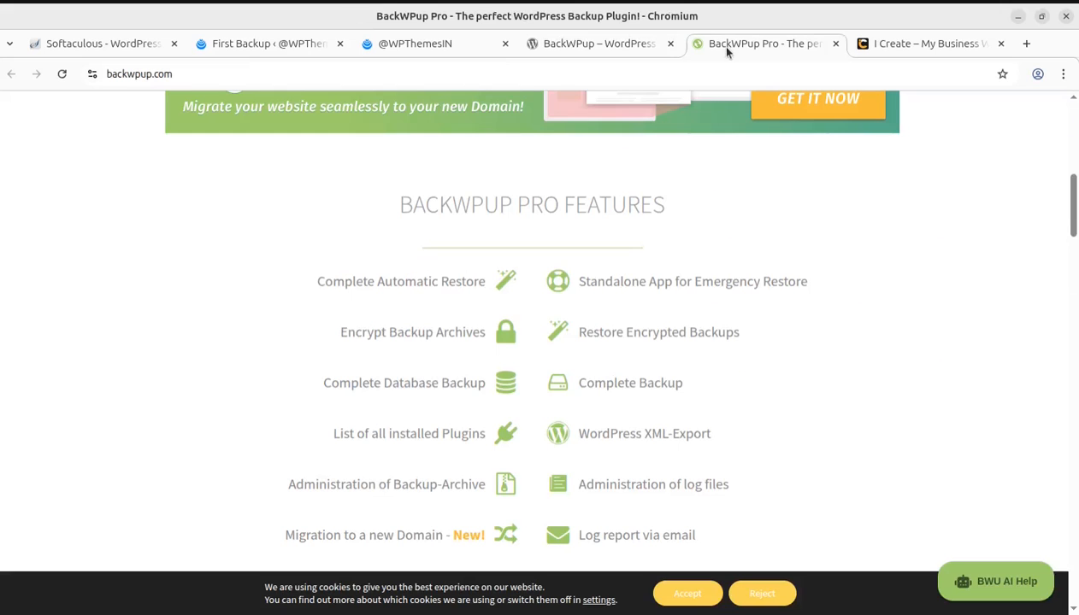
pyautogui.scroll(4, 329, 315)
pyautogui.scroll(3, 328, 316)
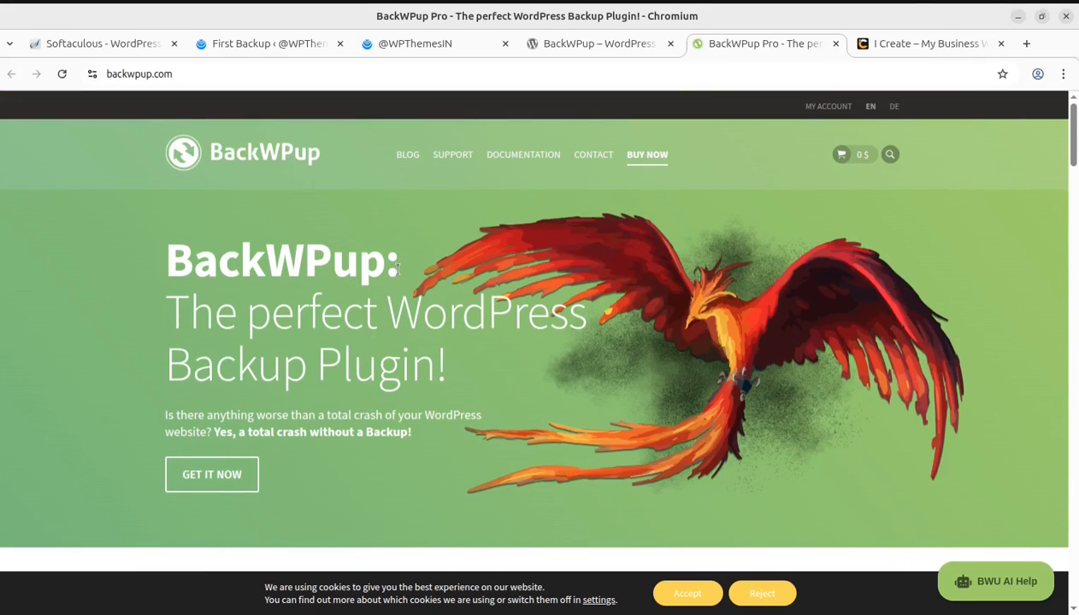
pyautogui.scroll(-3, 631, 317)
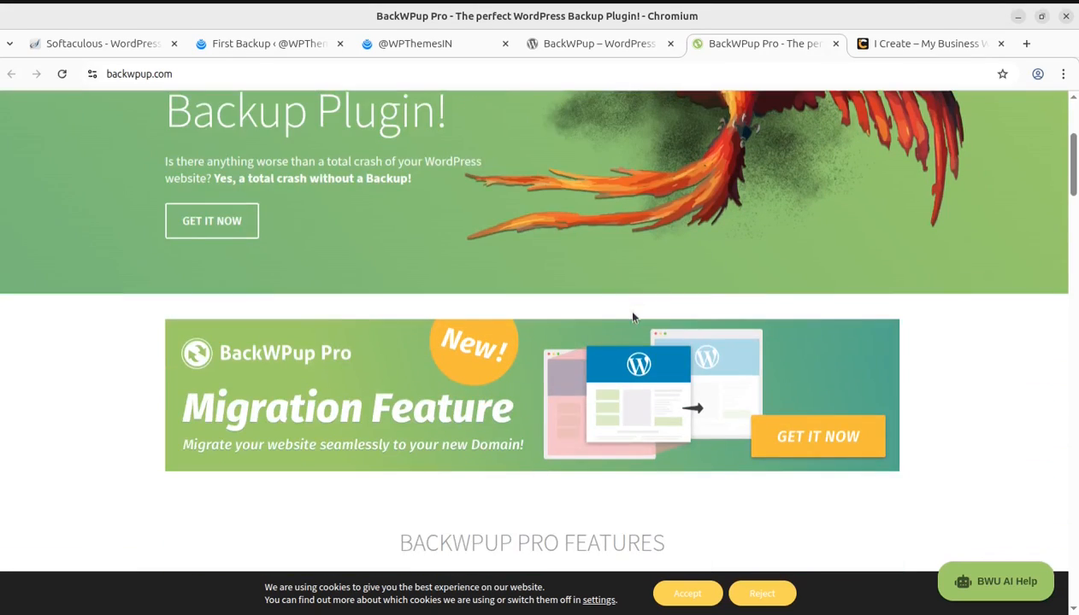
pyautogui.scroll(-2, 631, 317)
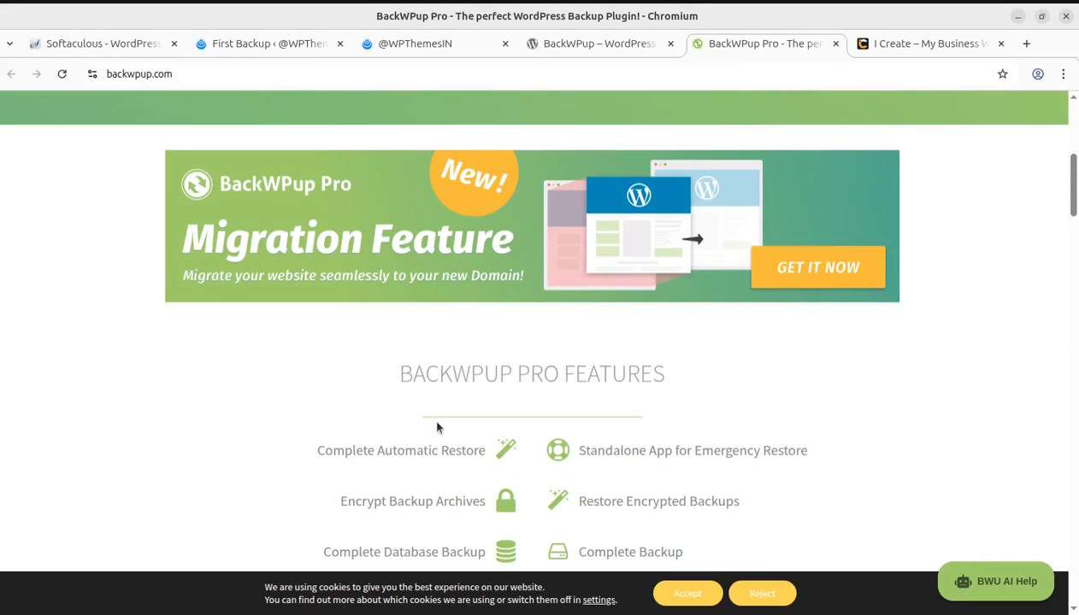
pyautogui.scroll(-2, 435, 427)
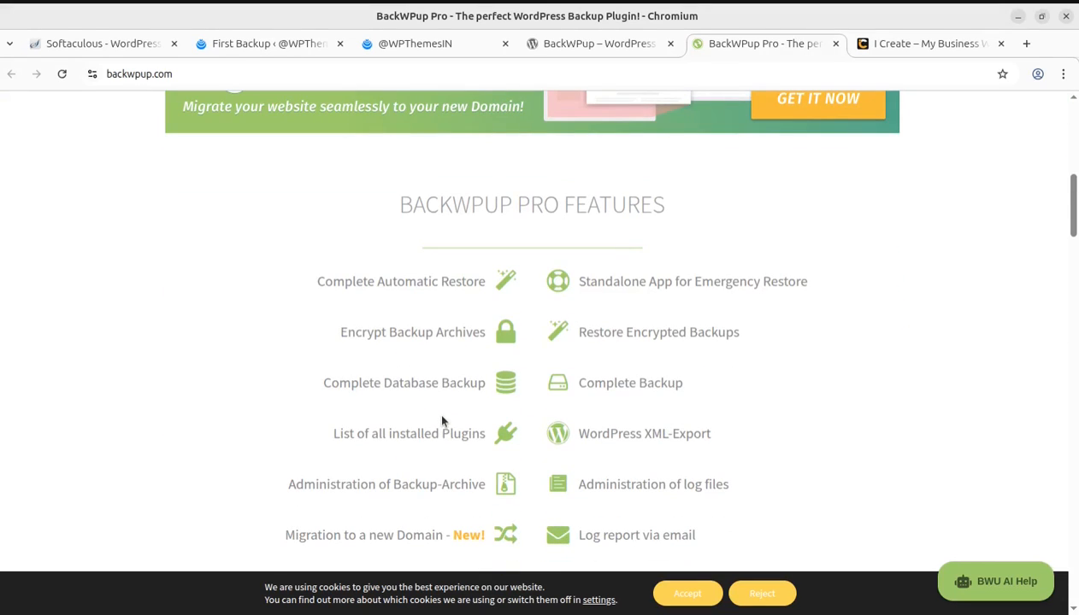
pyautogui.scroll(-2, 599, 373)
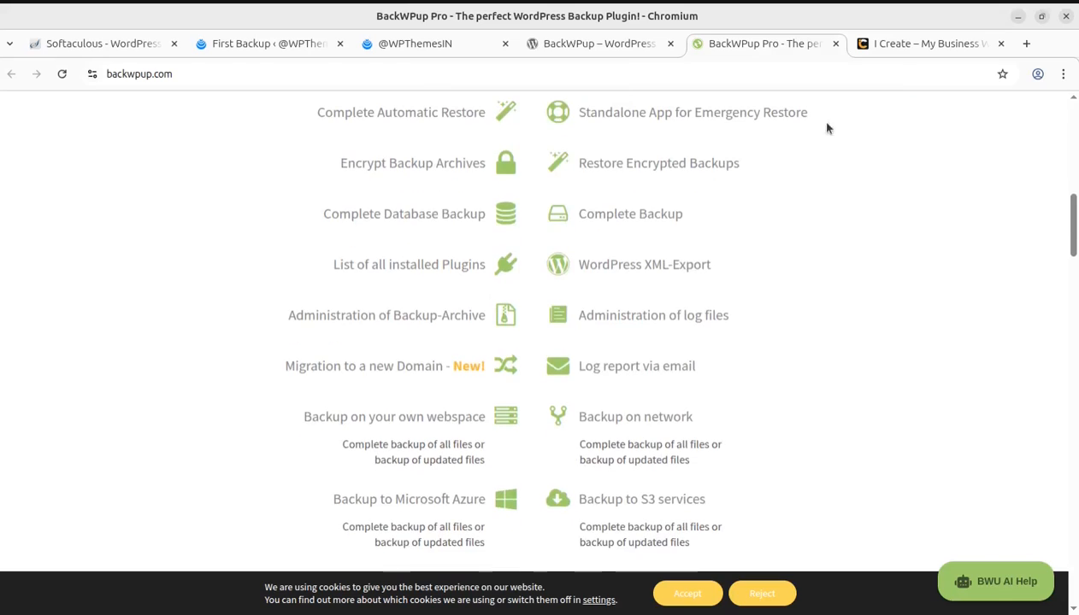
pyautogui.click(889, 47)
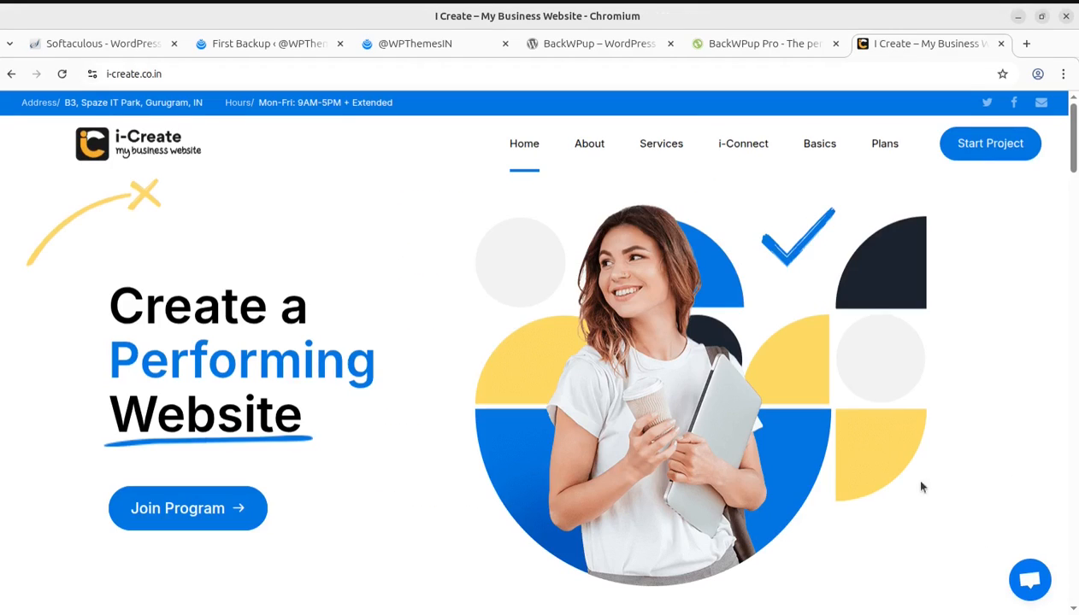
# Step: Return to the First Backup page, review the backup job's log, and close the finished backup report
pyautogui.click(232, 41)
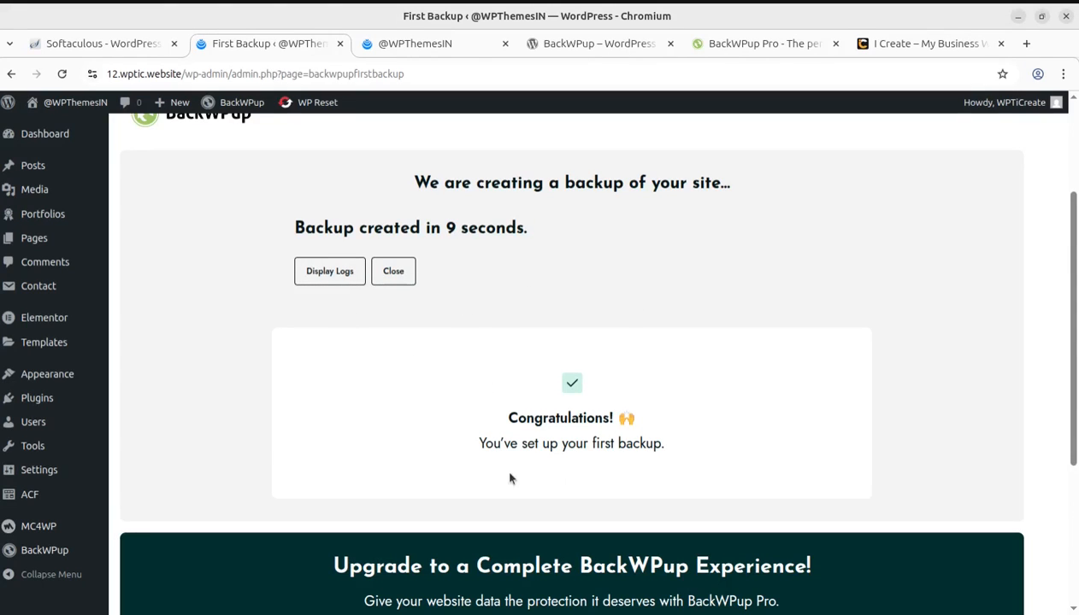
pyautogui.scroll(3, 625, 453)
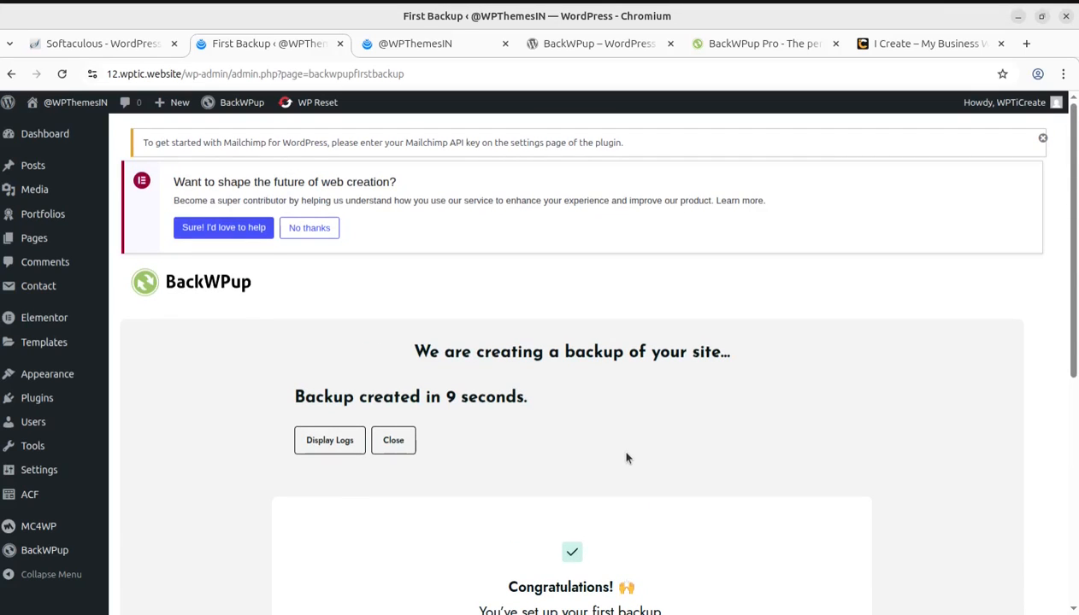
pyautogui.scroll(-5, 625, 459)
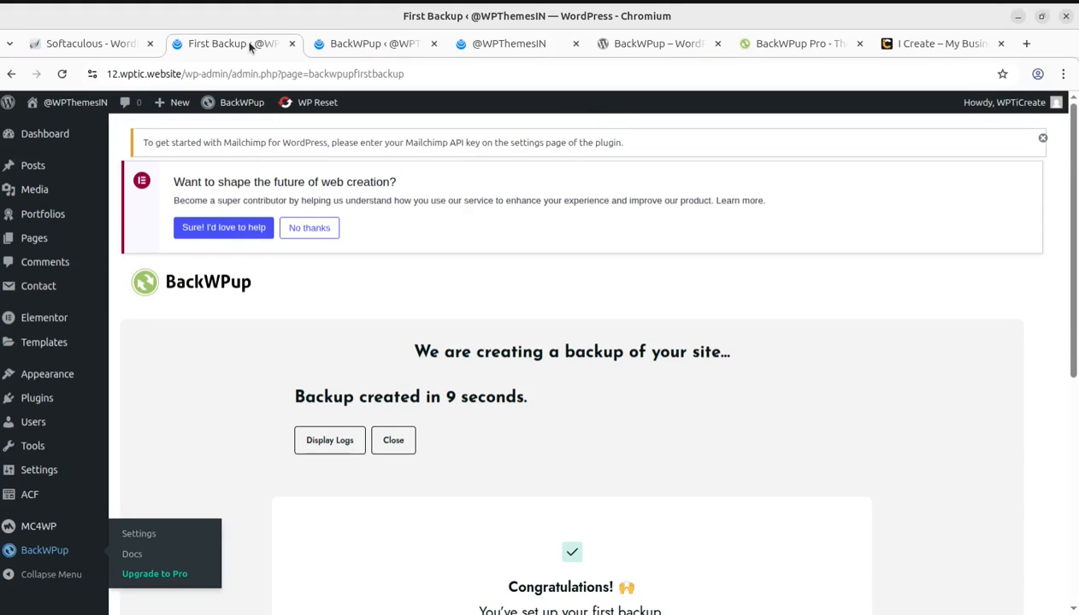
pyautogui.click(316, 440)
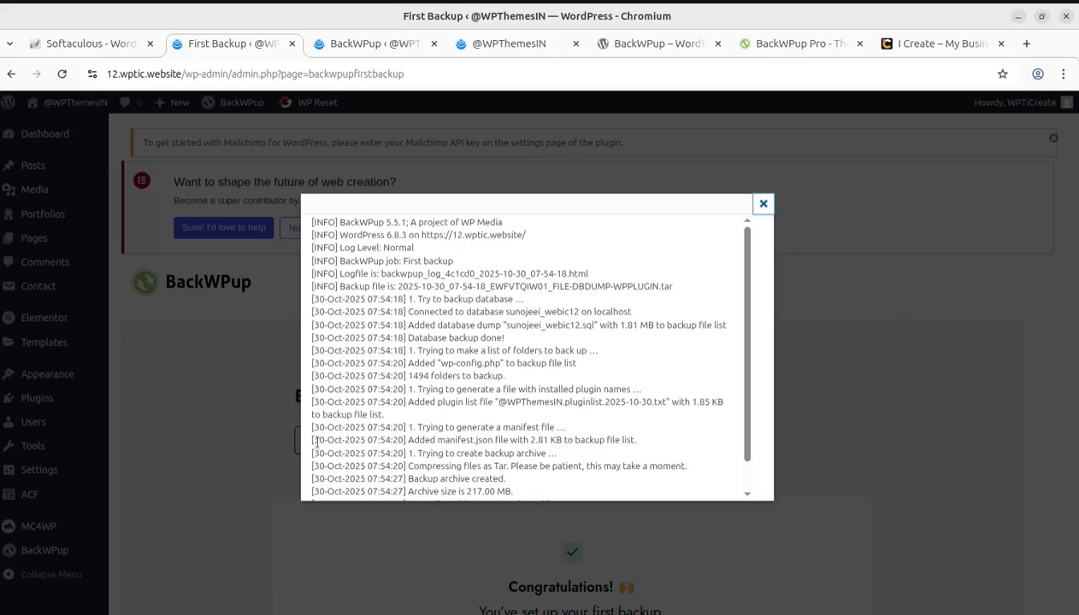
pyautogui.click(763, 205)
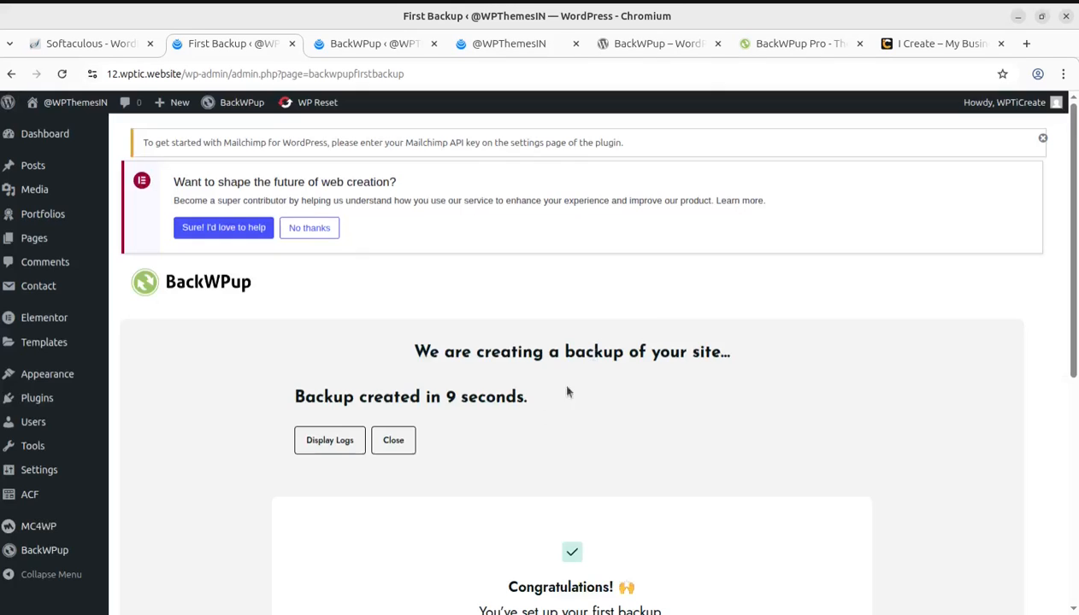
pyautogui.click(402, 449)
# Step: Examine the scheduled backups and backup history on the BackWPup dashboard, including the files backup-now dialog and the existing backup's available actions
pyautogui.click(352, 45)
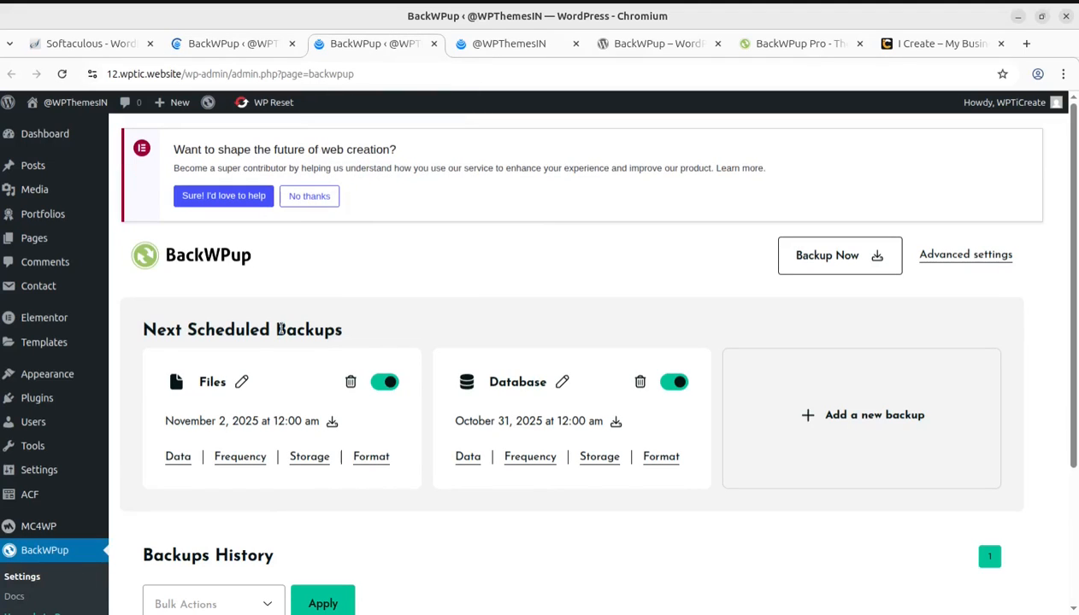
pyautogui.scroll(-2, 62, 482)
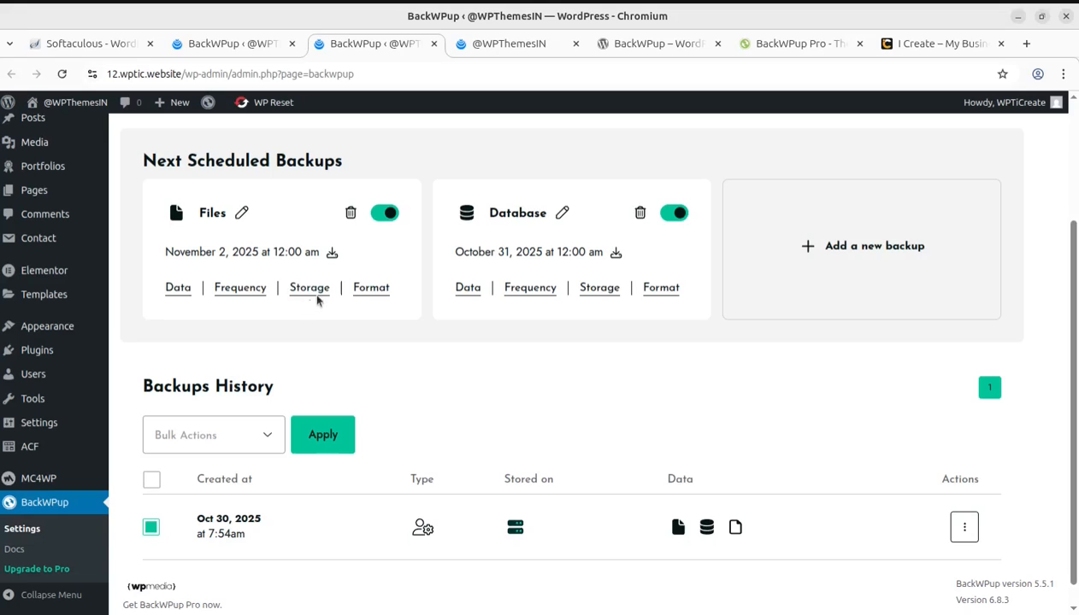
pyautogui.click(331, 254)
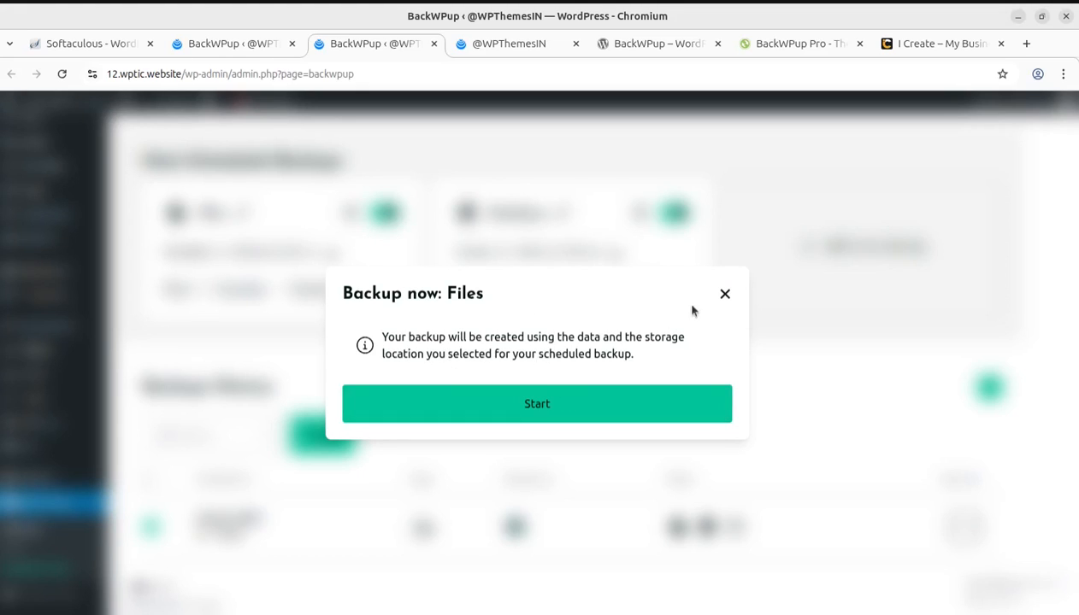
pyautogui.click(724, 294)
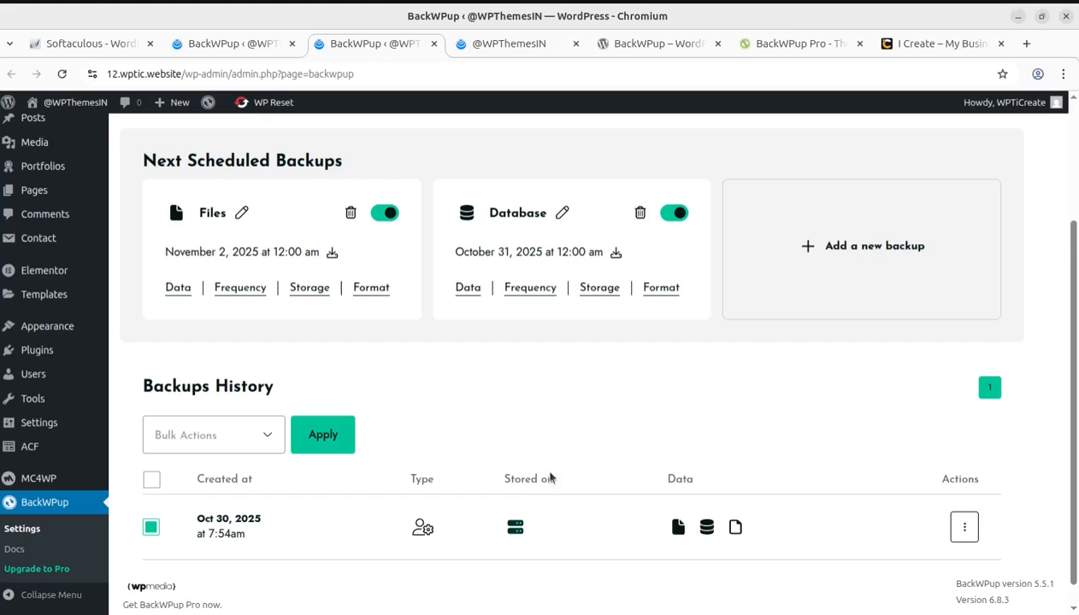
pyautogui.scroll(-1, 733, 500)
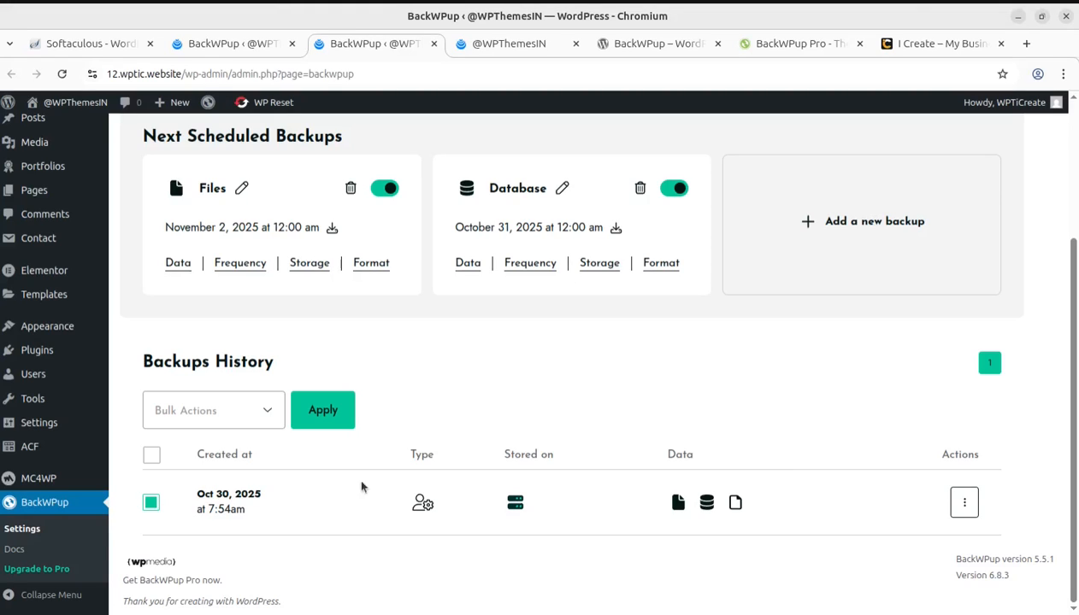
pyautogui.click(964, 504)
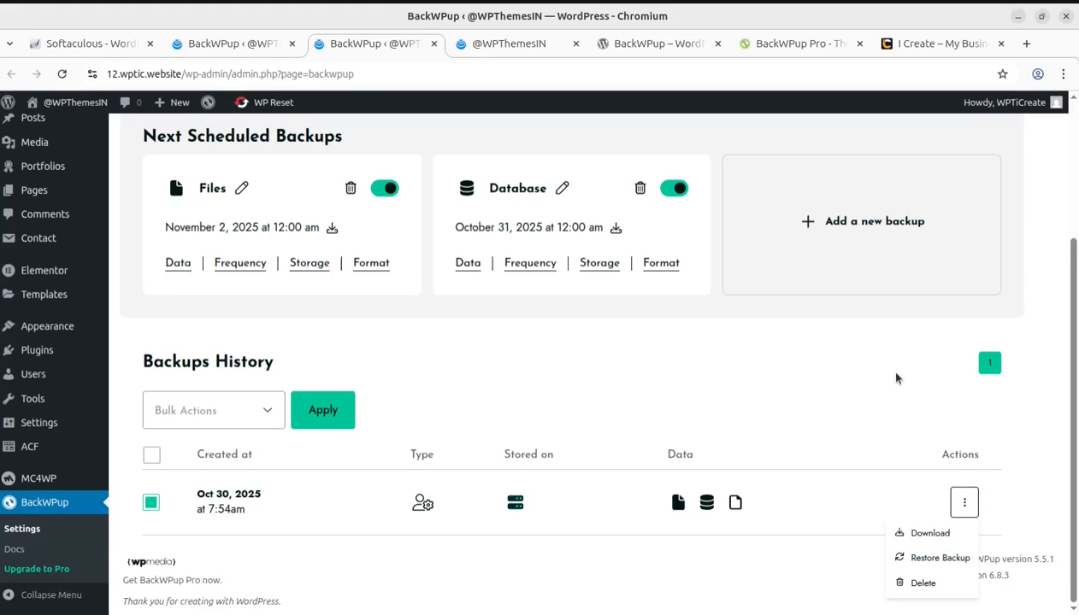
# Step: Open the Logs settings within BackWPup's advanced settings to review log storage and notification options
pyautogui.scroll(3, 882, 368)
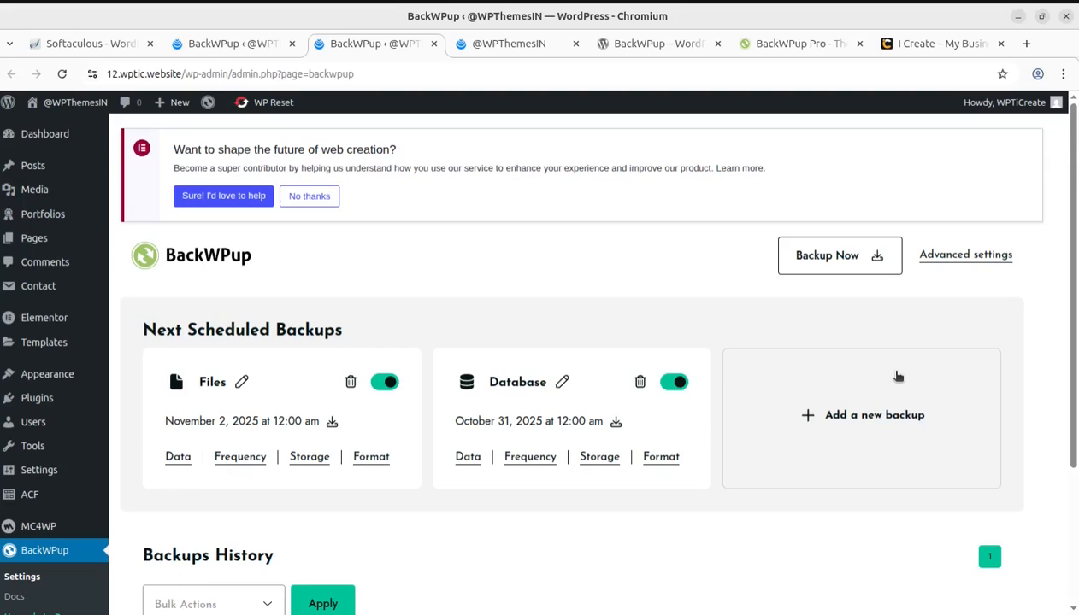
pyautogui.click(954, 260)
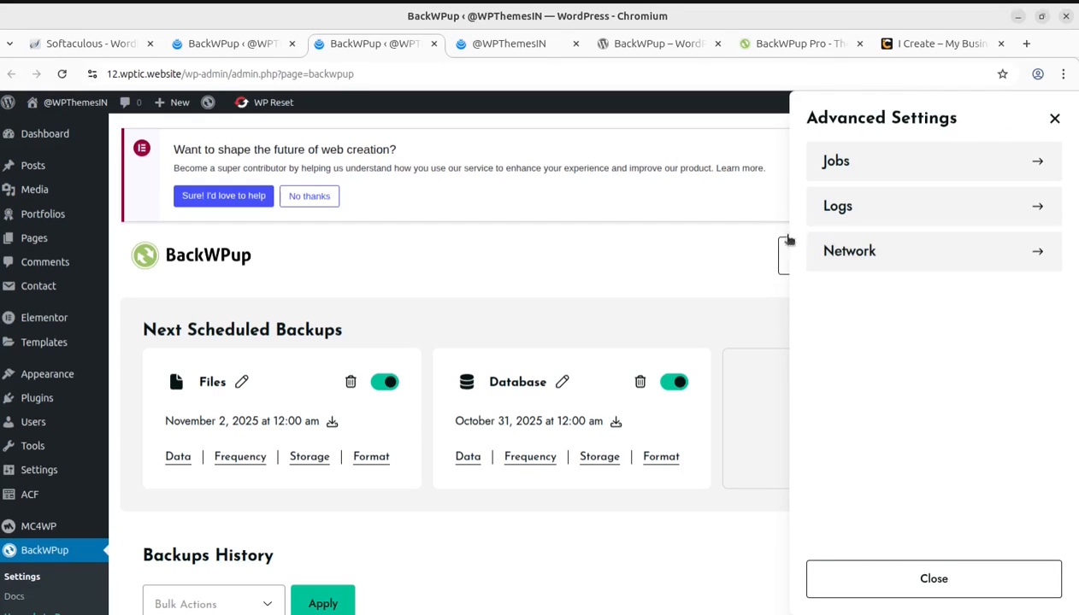
pyautogui.click(1002, 207)
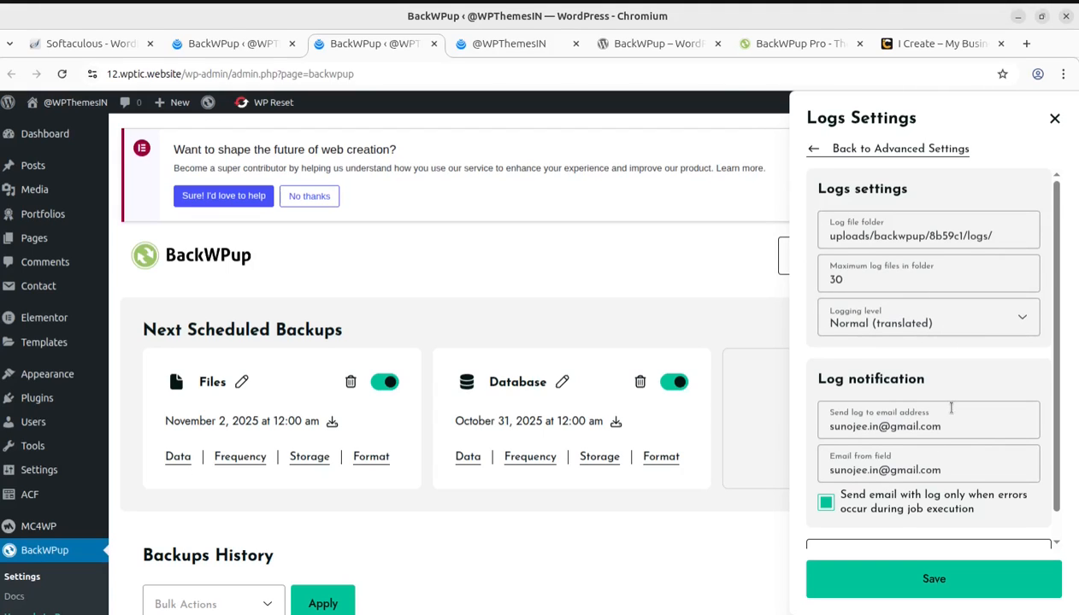
# Step: Review the log notification options, close the advanced settings, and check the Database backup's frequency and start time settings
pyautogui.scroll(-1, 950, 409)
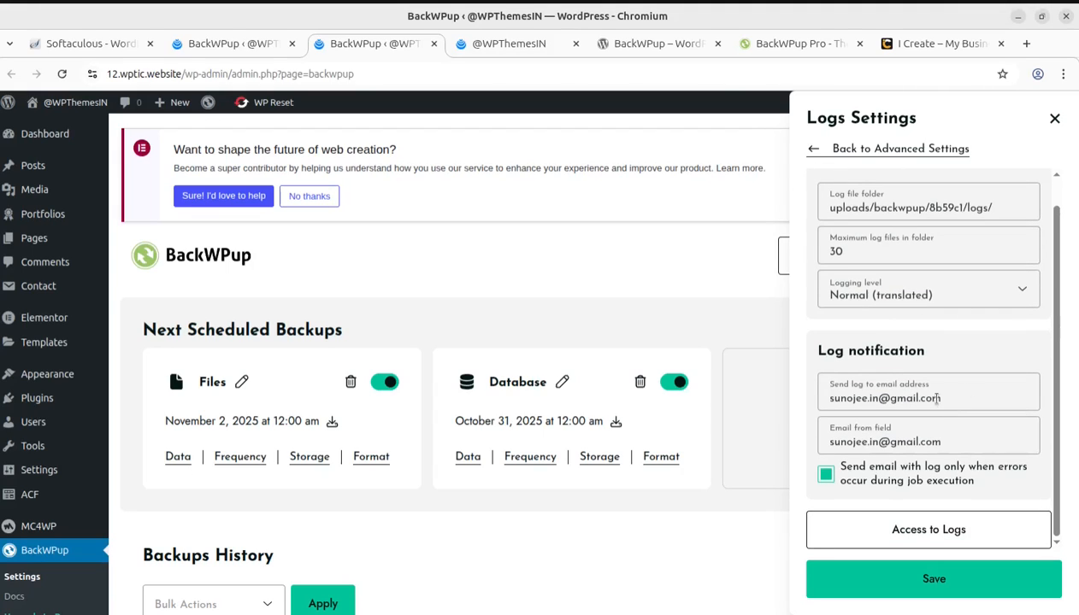
pyautogui.click(811, 149)
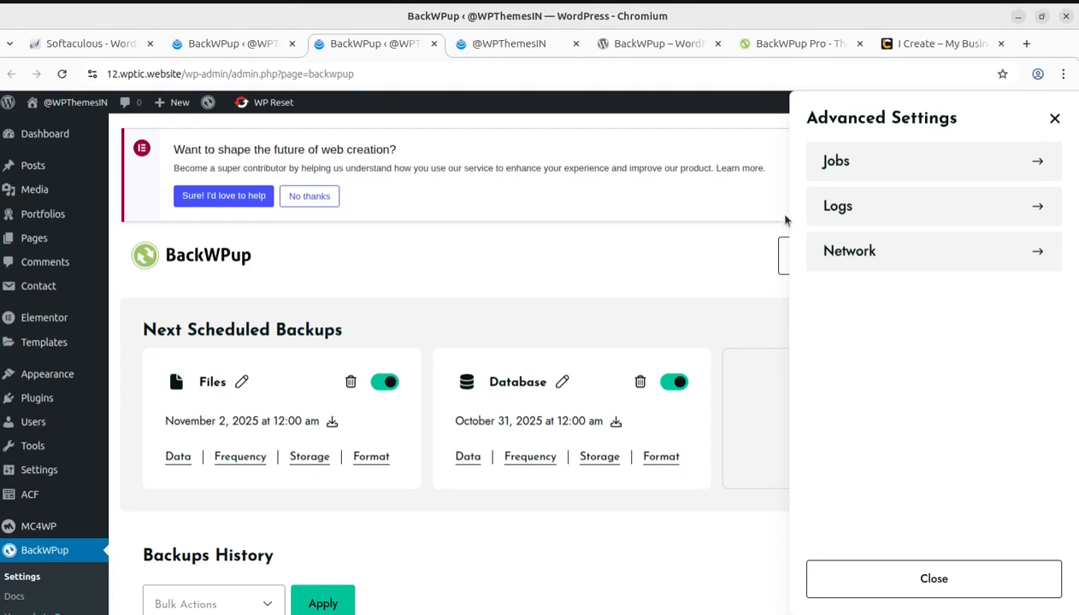
pyautogui.click(1053, 121)
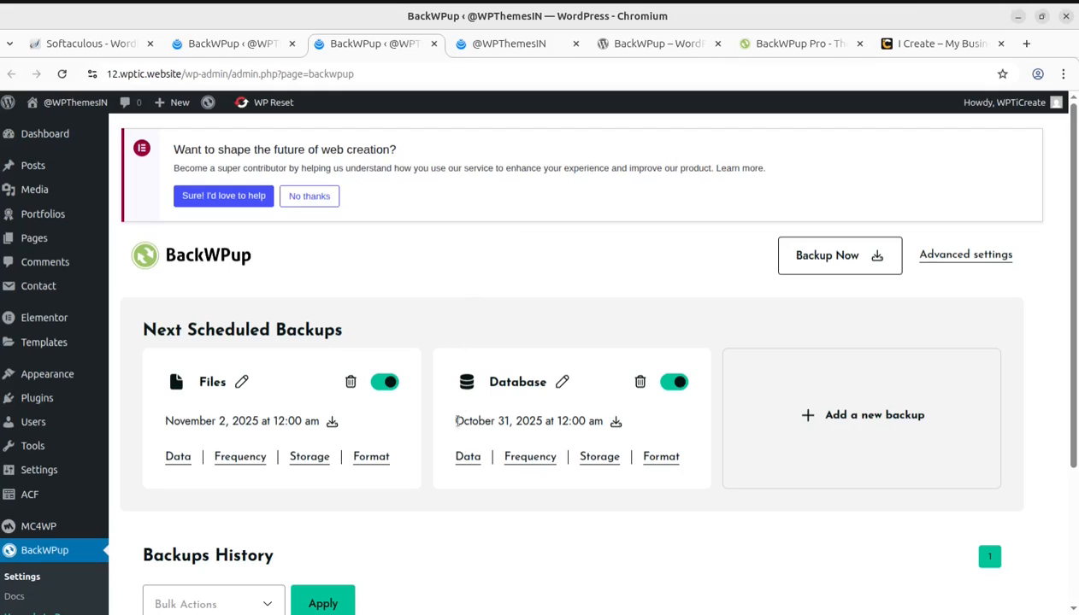
pyautogui.click(532, 460)
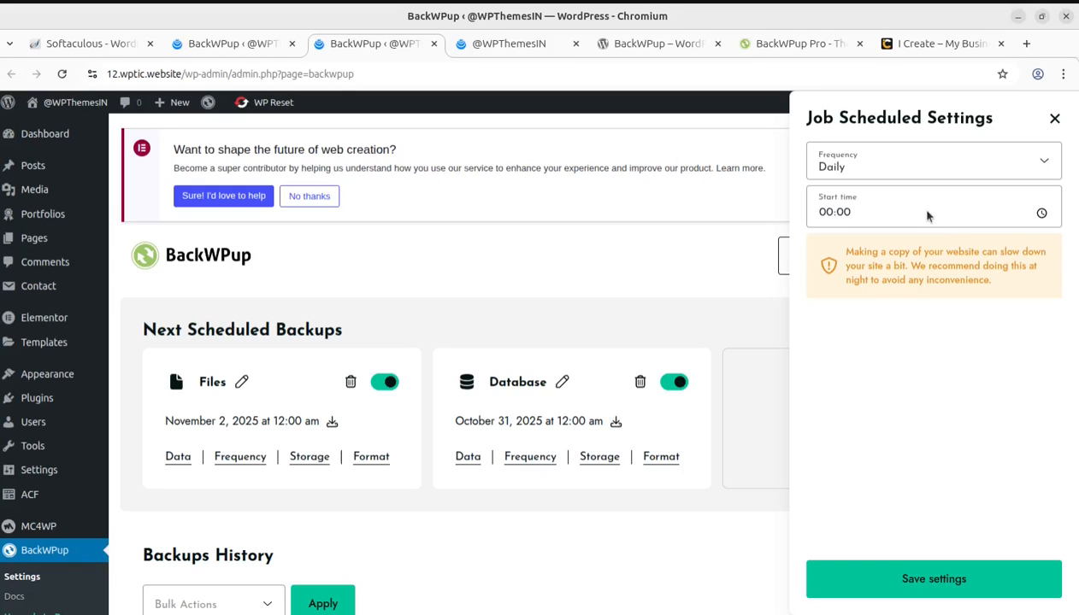
pyautogui.click(1054, 118)
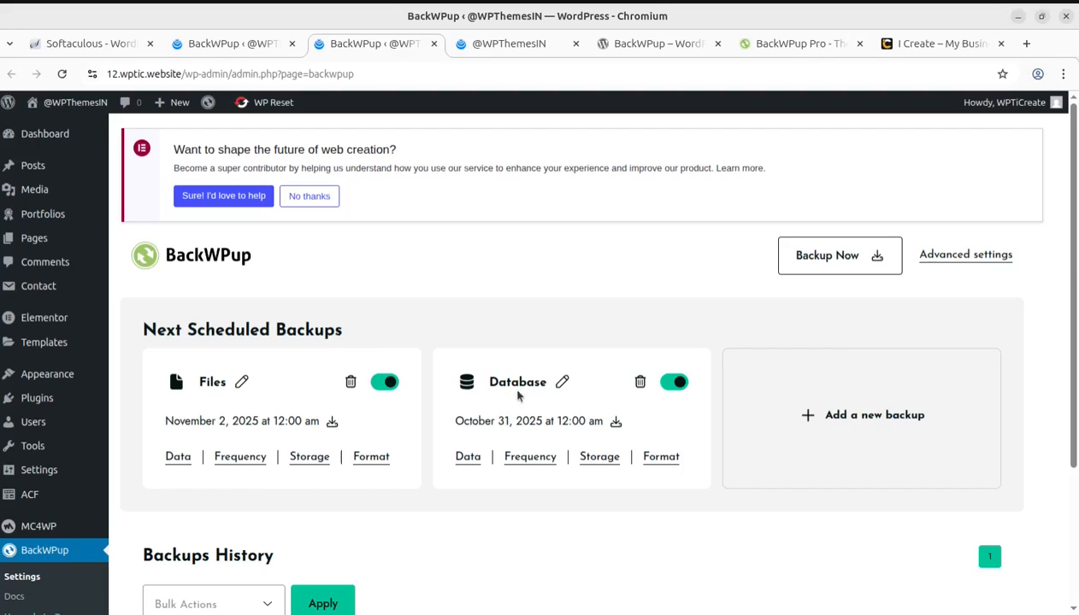
# Step: Delete both the Database and Files scheduled backups from the BackWPup dashboard
pyautogui.click(640, 384)
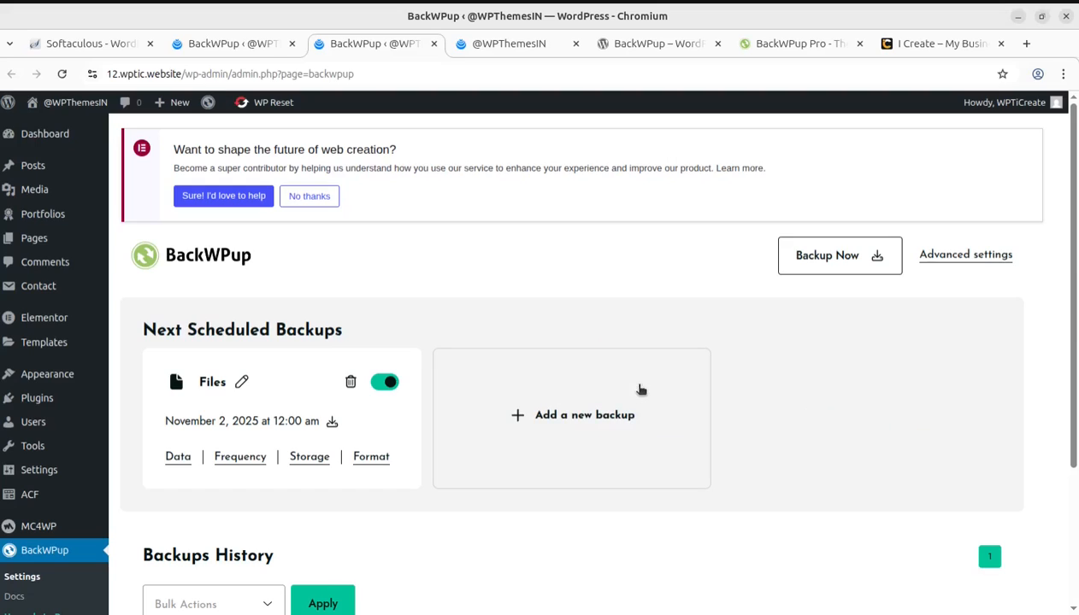
pyautogui.click(352, 384)
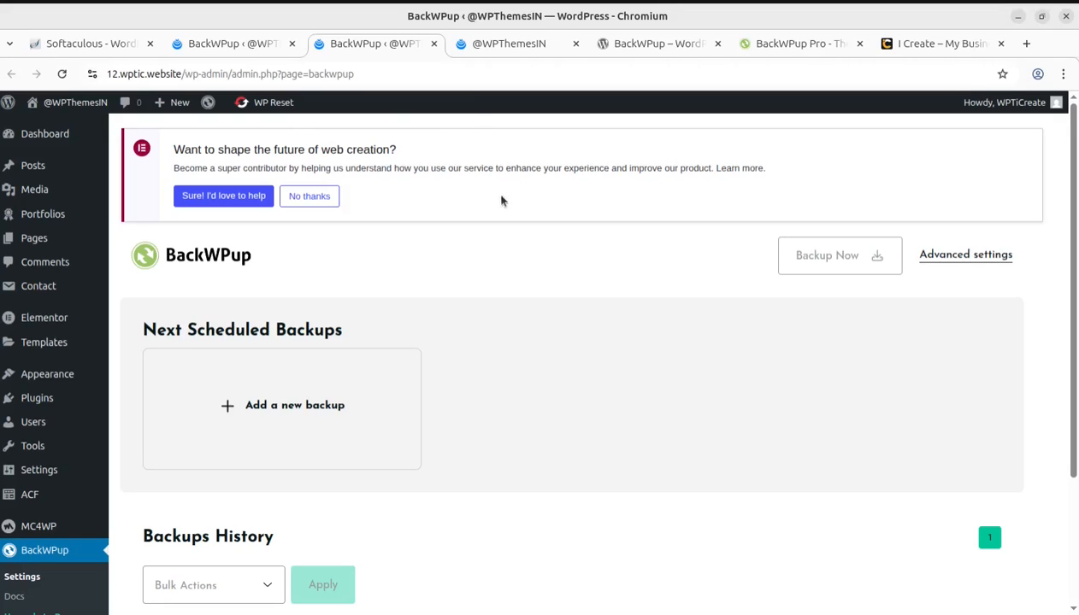
pyautogui.click(434, 44)
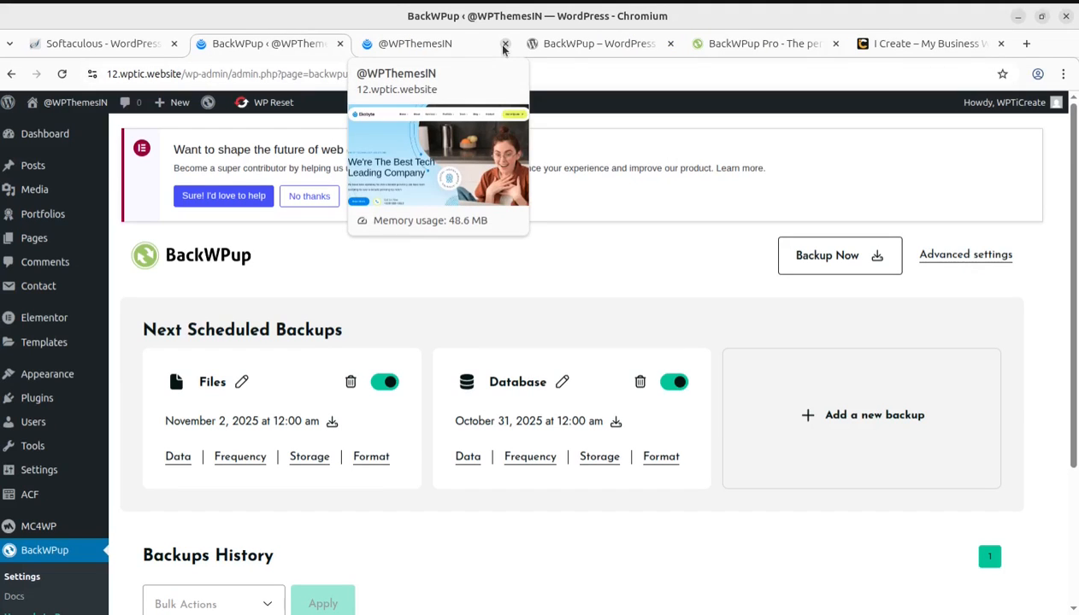
pyautogui.click(505, 50)
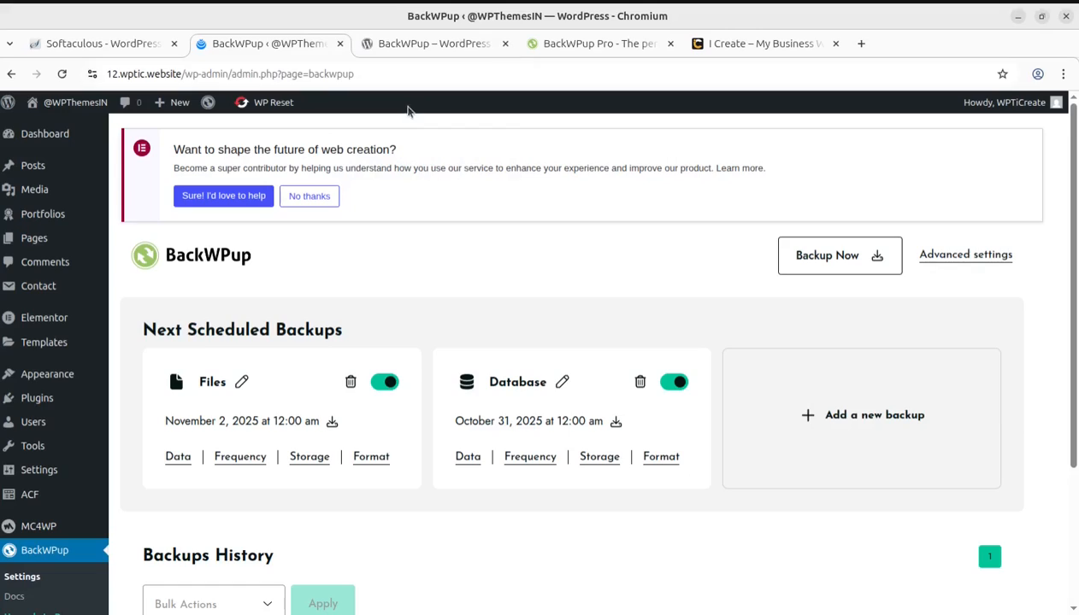
# Step: Examine the BackWPup plugin page on WordPress.org, including its title and description, and highlight the active installations figure
pyautogui.click(412, 44)
pyautogui.scroll(5, 504, 340)
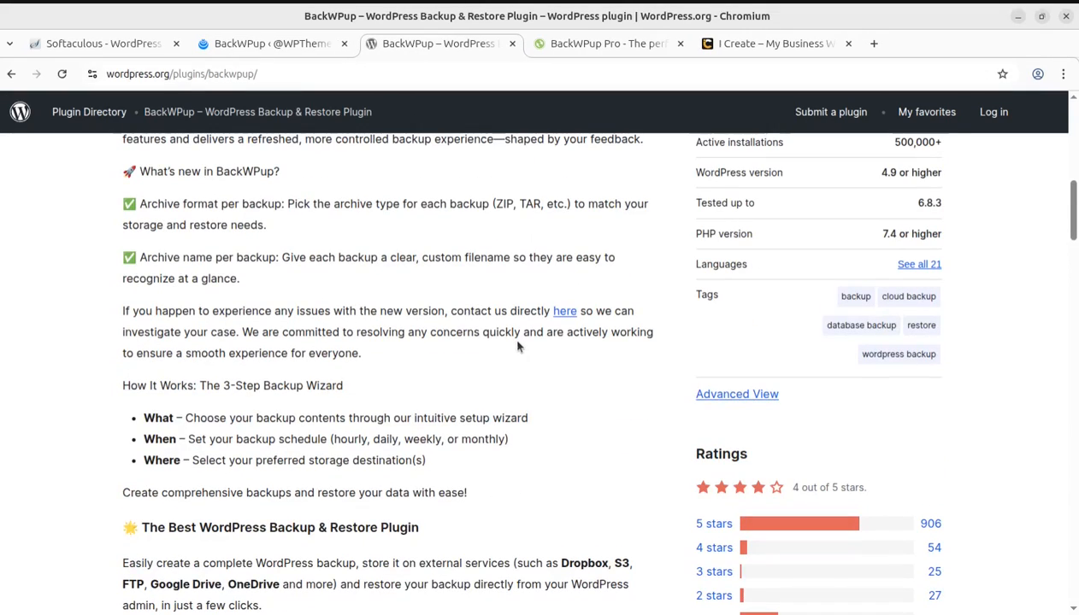
pyautogui.scroll(5, 517, 346)
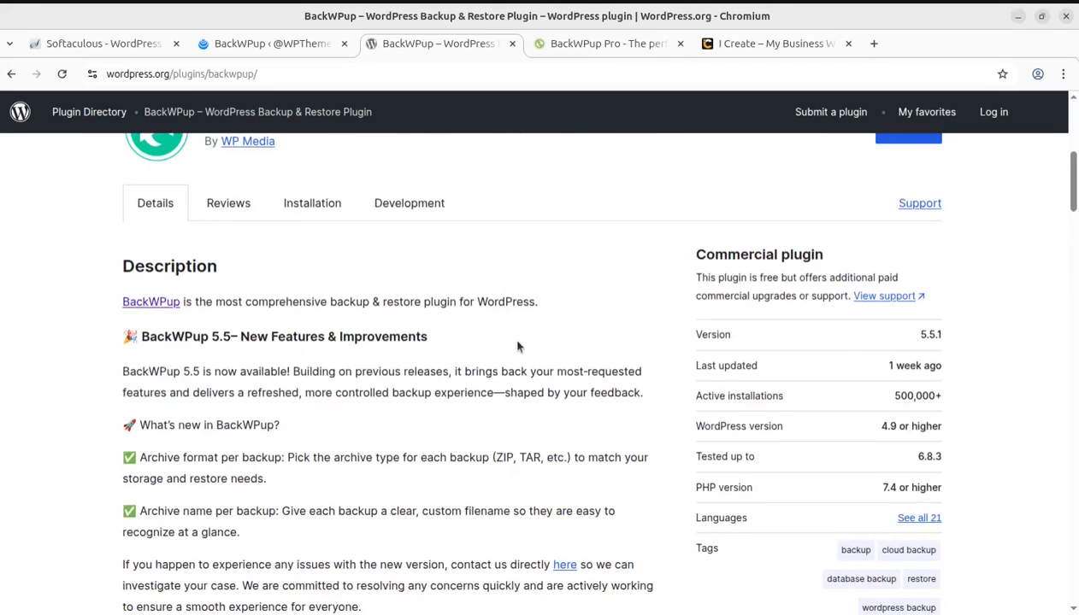
pyautogui.scroll(3, 518, 346)
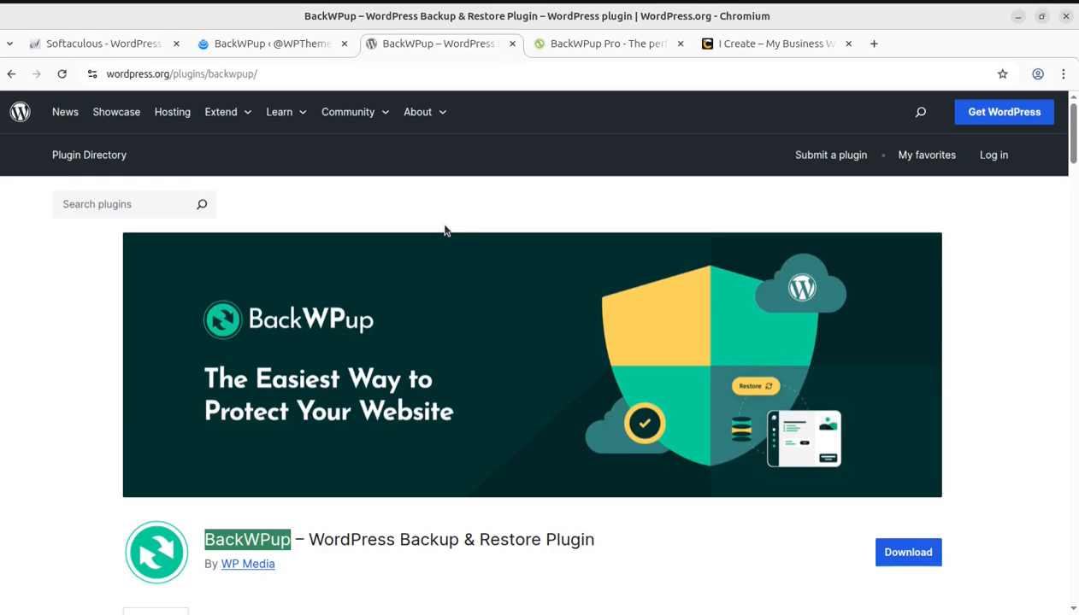
pyautogui.click(389, 591)
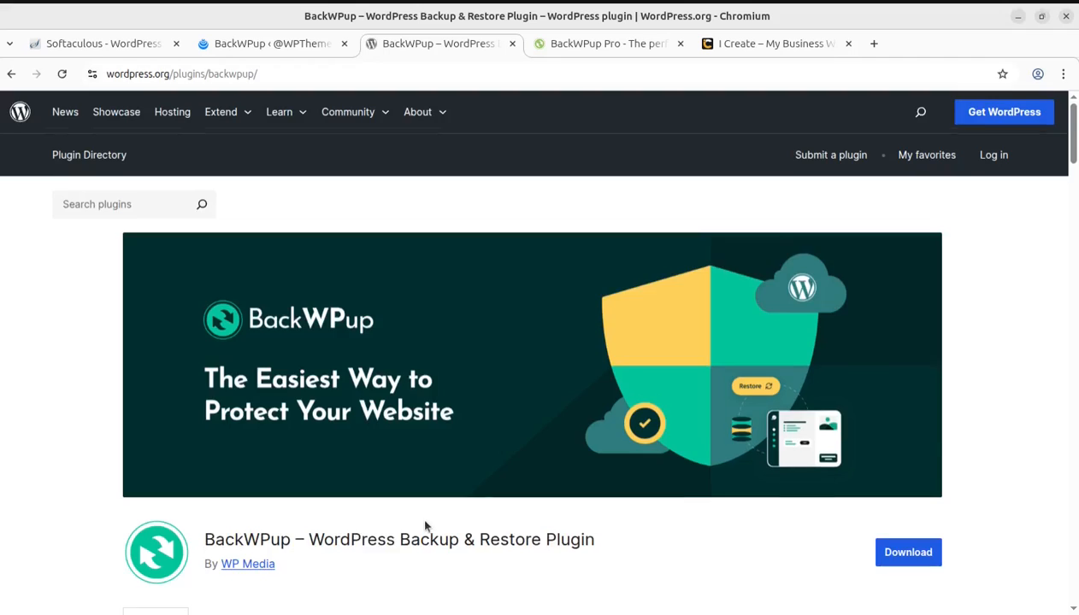
pyautogui.scroll(-4, 418, 512)
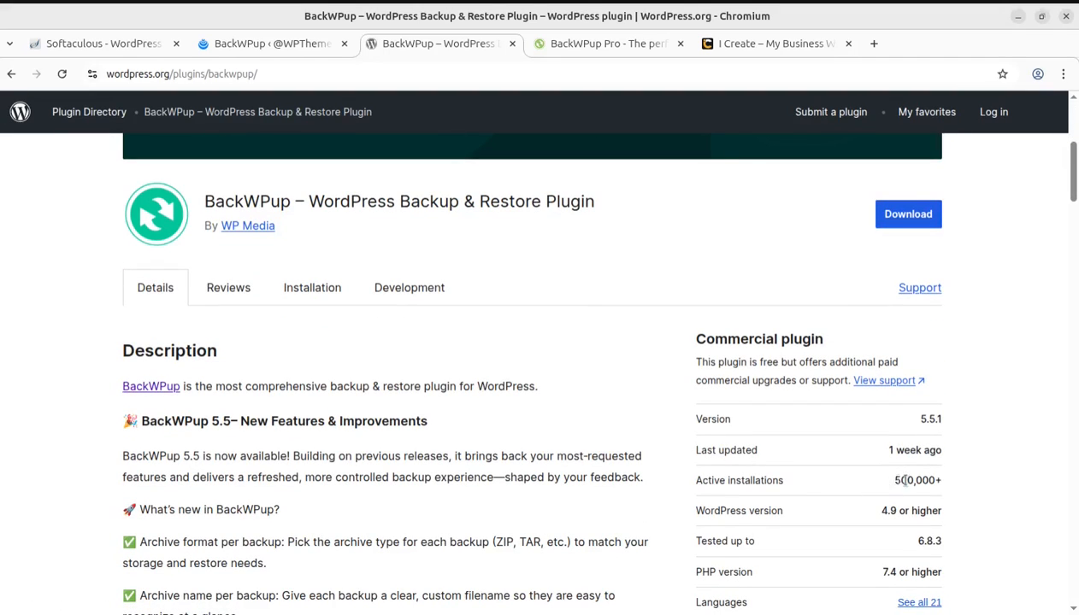
pyautogui.keyDown('shift'); pyautogui.click(954, 484); pyautogui.keyUp('shift')
pyautogui.moveTo(894, 481); pyautogui.dragTo(941, 481)
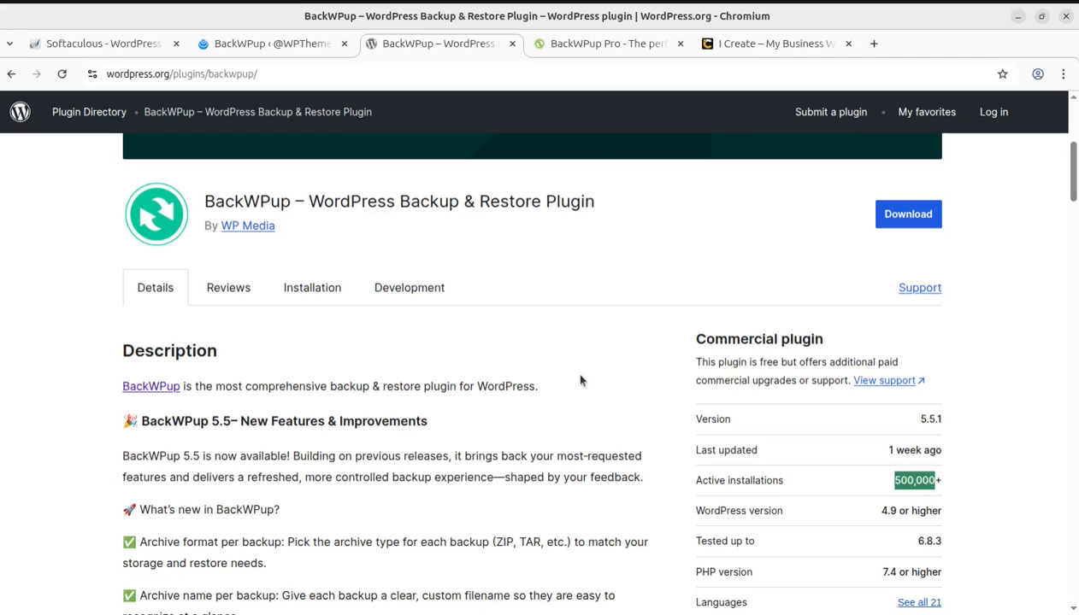
# Step: View the top of the backwpup.com home page, and return to the remaining BackWPup dashboard tab
pyautogui.click(575, 46)
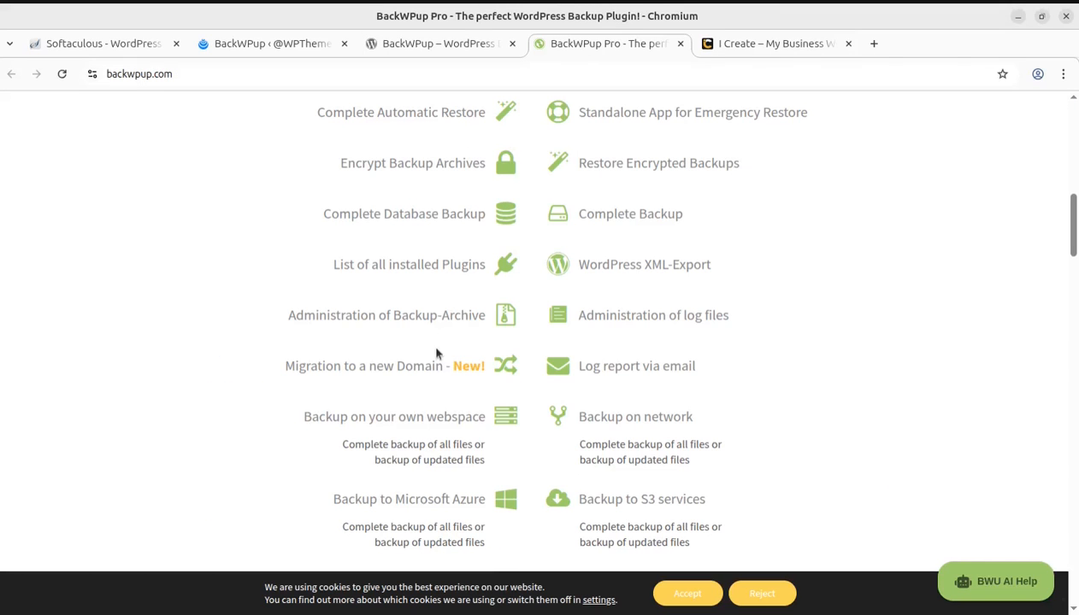
pyautogui.scroll(10, 436, 353)
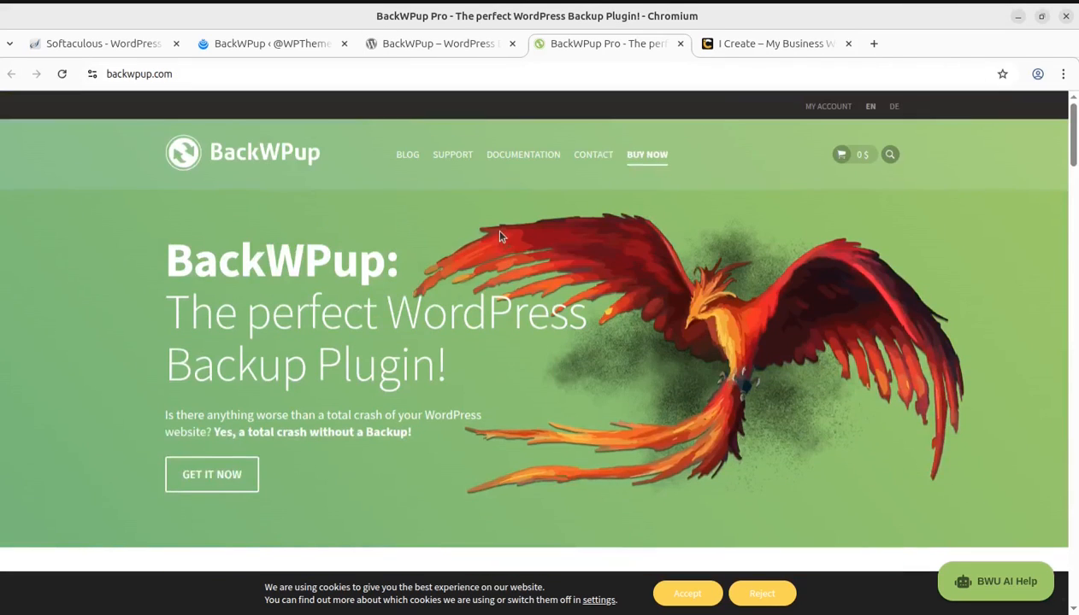
pyautogui.click(455, 50)
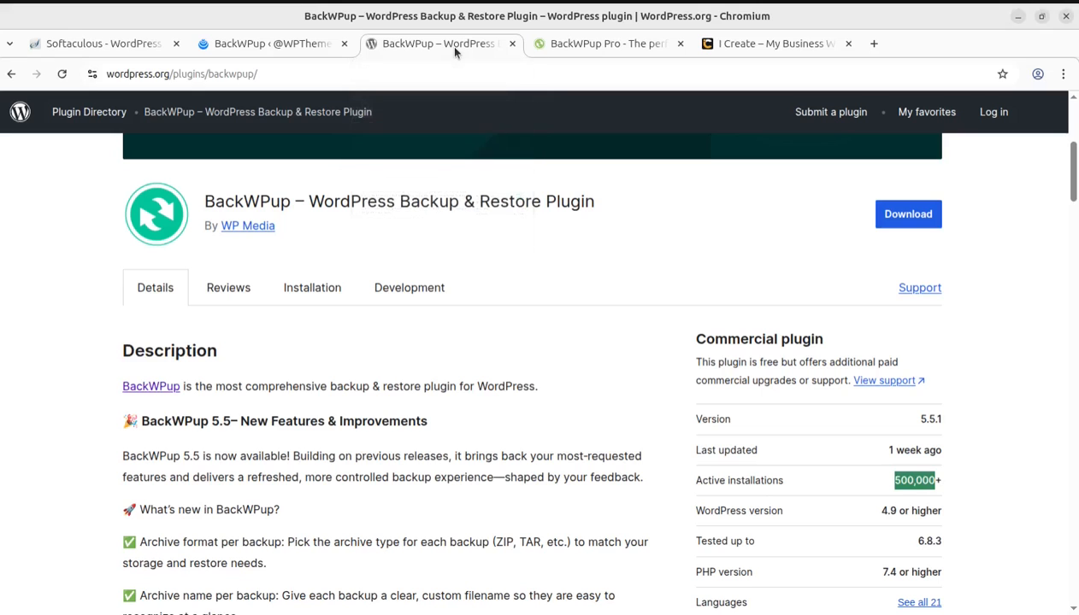
pyautogui.click(301, 46)
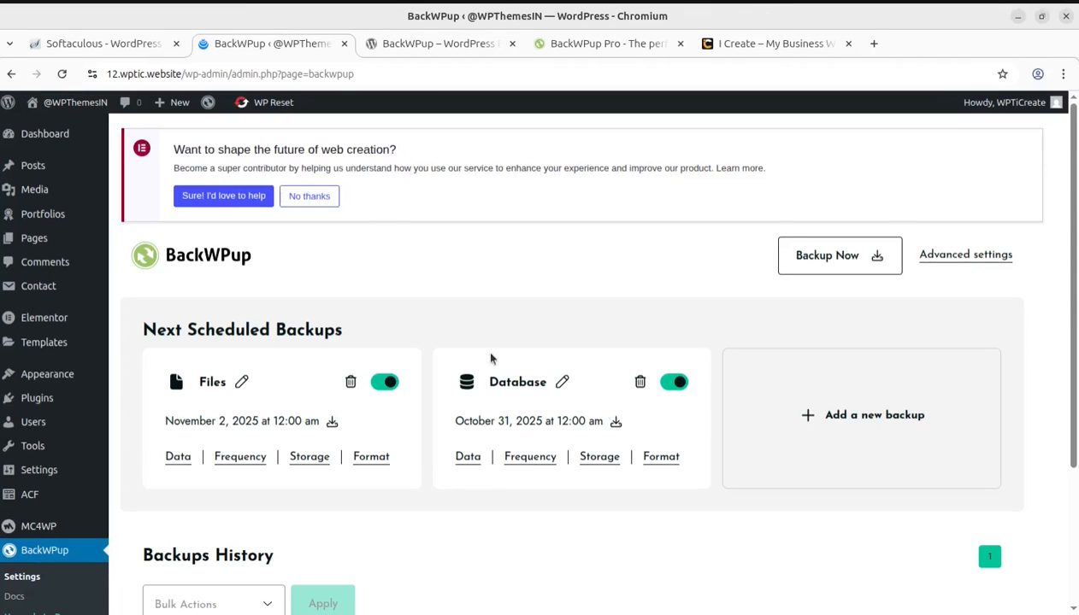